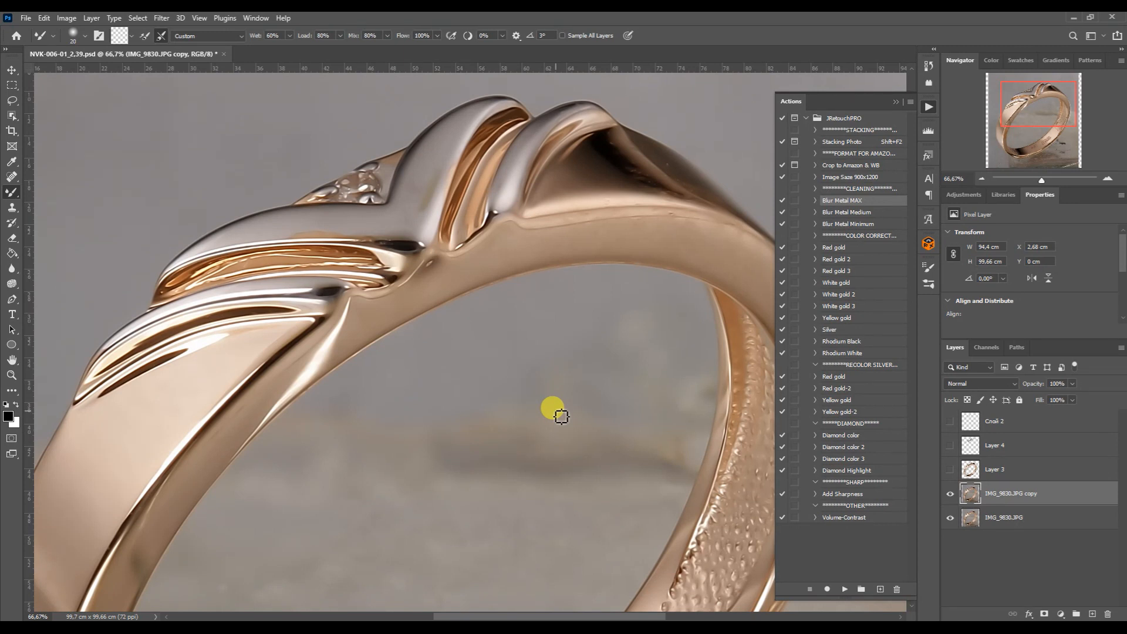
# Run the Blur Metal MAX action on the IMG_9830.JPG copy layer.
pyautogui.click(844, 589)
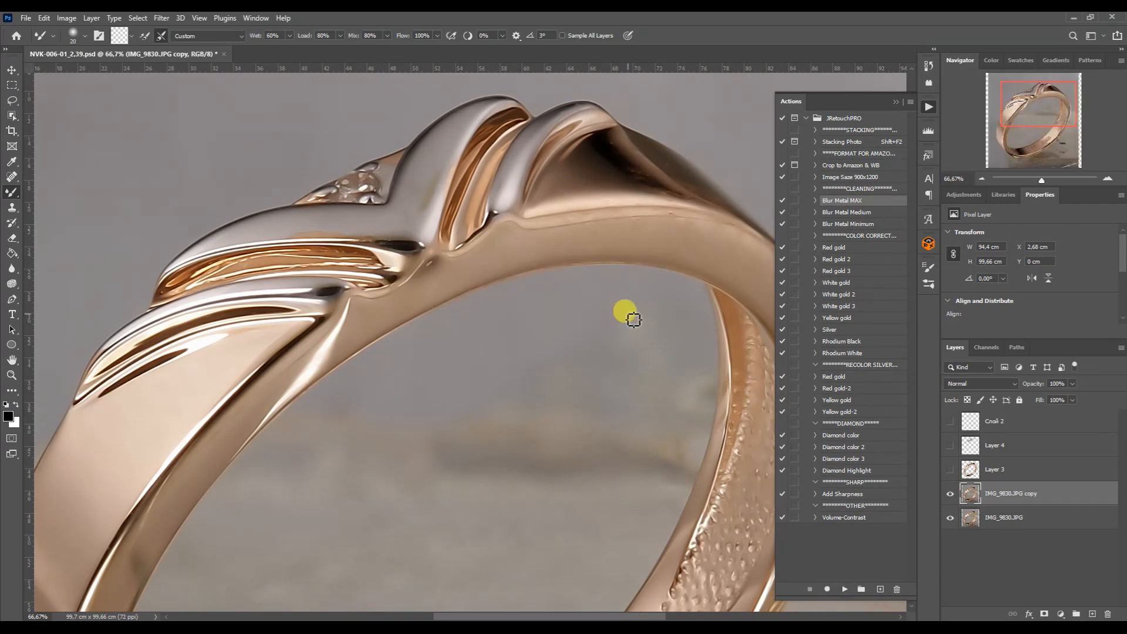
pyautogui.click(896, 103)
# Smooth the metal surfaces around the upper part of the ring with Mixer Brush strokes, adapting the brush size to each area.
pyautogui.moveTo(1024, 100); pyautogui.dragTo(1021, 99)
pyautogui.doubleClick(1106, 179)
pyautogui.press(']')
pyautogui.press(']')
pyautogui.press(']')
pyautogui.press(']')
pyautogui.press(']')
pyautogui.press(']')
pyautogui.press(']')
pyautogui.moveTo(377, 269)
pyautogui.mouseDown()
pyautogui.moveTo(627, 272)
pyautogui.moveTo(640, 262)
pyautogui.moveTo(728, 281)
pyautogui.mouseUp()
pyautogui.moveTo(633, 255); pyautogui.dragTo(731, 266)
pyautogui.moveTo(754, 193); pyautogui.dragTo(632, 377)
pyautogui.press(']')
pyautogui.moveTo(680, 396); pyautogui.dragTo(679, 241)
pyautogui.moveTo(1027, 95); pyautogui.dragTo(1027, 98)
pyautogui.moveTo(524, 414); pyautogui.dragTo(628, 424)
pyautogui.moveTo(659, 404); pyautogui.dragTo(675, 309)
pyautogui.moveTo(1033, 94); pyautogui.dragTo(1026, 98)
pyautogui.press('[')
pyautogui.press('[')
pyautogui.press('[')
pyautogui.press('[')
pyautogui.moveTo(581, 379); pyautogui.dragTo(706, 377)
# Blend the band's side face and the ridge beneath the ornament's grooves, using large strokes for the face and smaller ones along the edges.
pyautogui.moveTo(1024, 97); pyautogui.dragTo(1048, 91)
pyautogui.press(']')
pyautogui.press(']')
pyautogui.press(']')
pyautogui.press(']')
pyautogui.moveTo(508, 246)
pyautogui.mouseDown()
pyautogui.moveTo(564, 302)
pyautogui.moveTo(642, 337)
pyautogui.moveTo(674, 379)
pyautogui.moveTo(758, 377)
pyautogui.mouseUp()
pyautogui.press('[')
pyautogui.press('[')
pyautogui.press('[')
pyautogui.press('[')
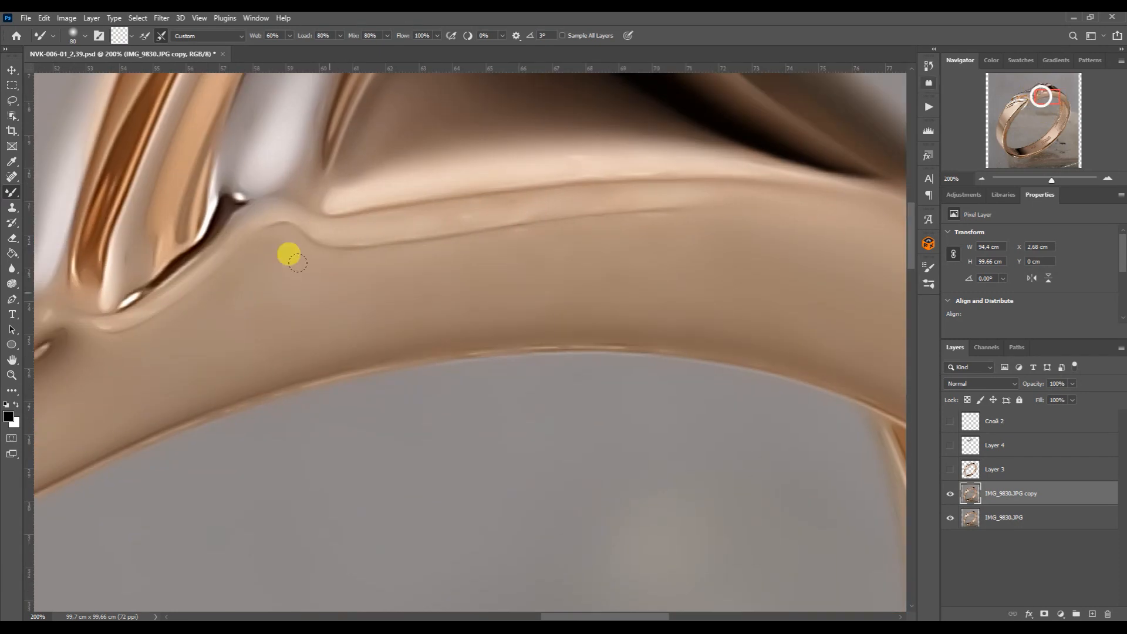
pyautogui.moveTo(284, 254); pyautogui.dragTo(487, 208)
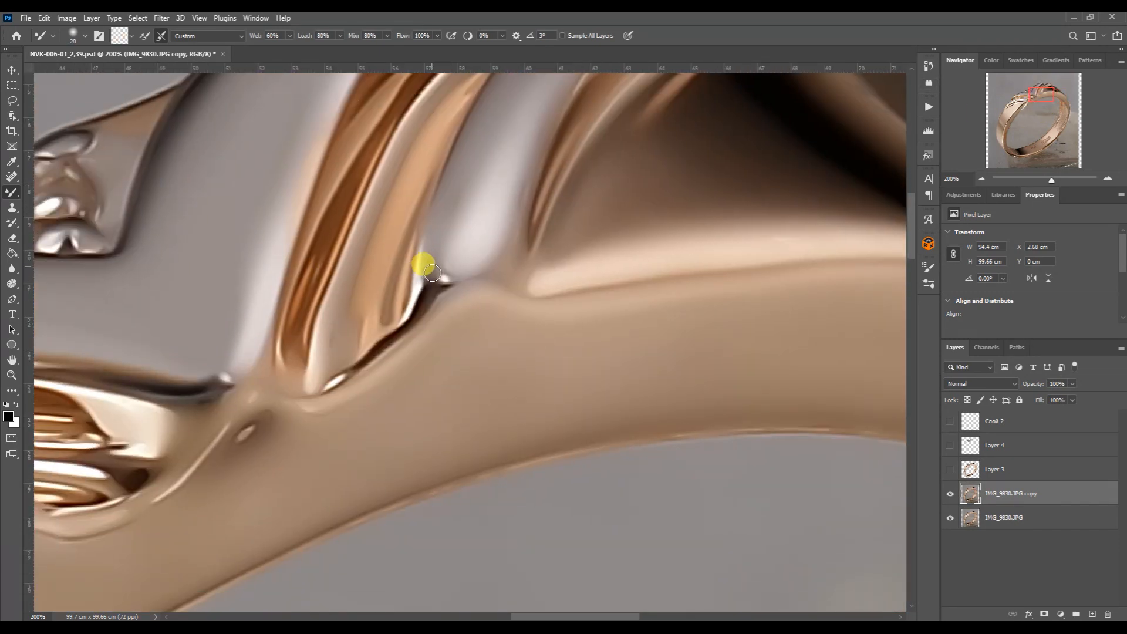
pyautogui.press('[')
pyautogui.moveTo(455, 175); pyautogui.dragTo(442, 224)
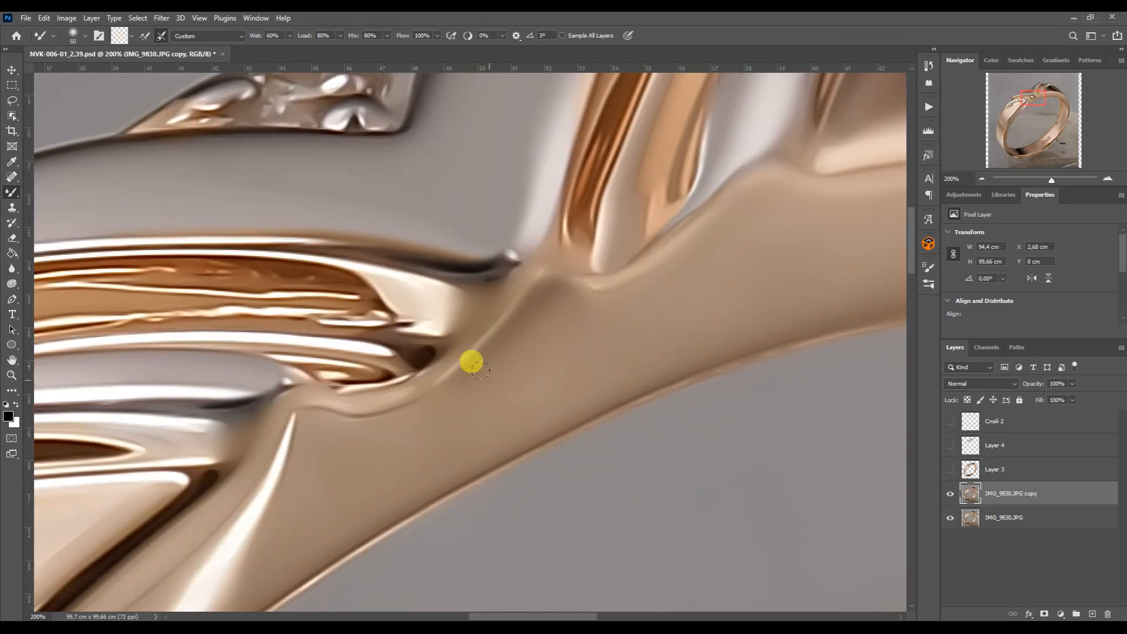
# Smooth the wide left face of the band below the petals with the Mixer Brush.
pyautogui.click(981, 178)
pyautogui.click(981, 178)
pyautogui.click(1107, 179)
pyautogui.moveTo(1013, 112); pyautogui.dragTo(994, 120)
pyautogui.moveTo(354, 403)
pyautogui.mouseDown()
pyautogui.moveTo(389, 372)
pyautogui.moveTo(464, 339)
pyautogui.mouseUp()
# Outline the wide left face of the band with a pen path and load the work path as a selection.
pyautogui.press('p')
pyautogui.moveTo(314, 411)
pyautogui.mouseDown()
pyautogui.moveTo(343, 362)
pyautogui.moveTo(486, 254)
pyautogui.moveTo(486, 268)
pyautogui.mouseUp()
pyautogui.click(672, 278)
pyautogui.click(503, 298)
pyautogui.moveTo(673, 278); pyautogui.dragTo(672, 274)
pyautogui.moveTo(601, 268); pyautogui.dragTo(589, 271)
pyautogui.click(673, 286)
pyautogui.moveTo(997, 111)
pyautogui.mouseDown()
pyautogui.moveTo(993, 127)
pyautogui.moveTo(997, 119)
pyautogui.mouseUp()
pyautogui.click(341, 489)
pyautogui.moveTo(717, 132); pyautogui.dragTo(355, 425)
pyautogui.moveTo(998, 119); pyautogui.dragTo(997, 125)
pyautogui.click(338, 578)
pyautogui.click(261, 353)
pyautogui.click(359, 165)
pyautogui.click(1017, 348)
pyautogui.keyDown('ctrl'); pyautogui.click(948, 369); pyautogui.keyUp('ctrl')
# Smooth the metal inside the selected left face with an enlarged Mixer Brush, and clear the selection.
pyautogui.press('b')
pyautogui.moveTo(391, 446); pyautogui.dragTo(359, 499)
pyautogui.moveTo(376, 454)
pyautogui.mouseDown()
pyautogui.moveTo(505, 242)
pyautogui.moveTo(656, 91)
pyautogui.mouseUp()
pyautogui.moveTo(1014, 121); pyautogui.dragTo(1018, 112)
pyautogui.press(']')
pyautogui.press(']')
pyautogui.moveTo(546, 277)
pyautogui.mouseDown()
pyautogui.moveTo(637, 196)
pyautogui.moveTo(407, 242)
pyautogui.moveTo(279, 298)
pyautogui.mouseUp()
pyautogui.press(']')
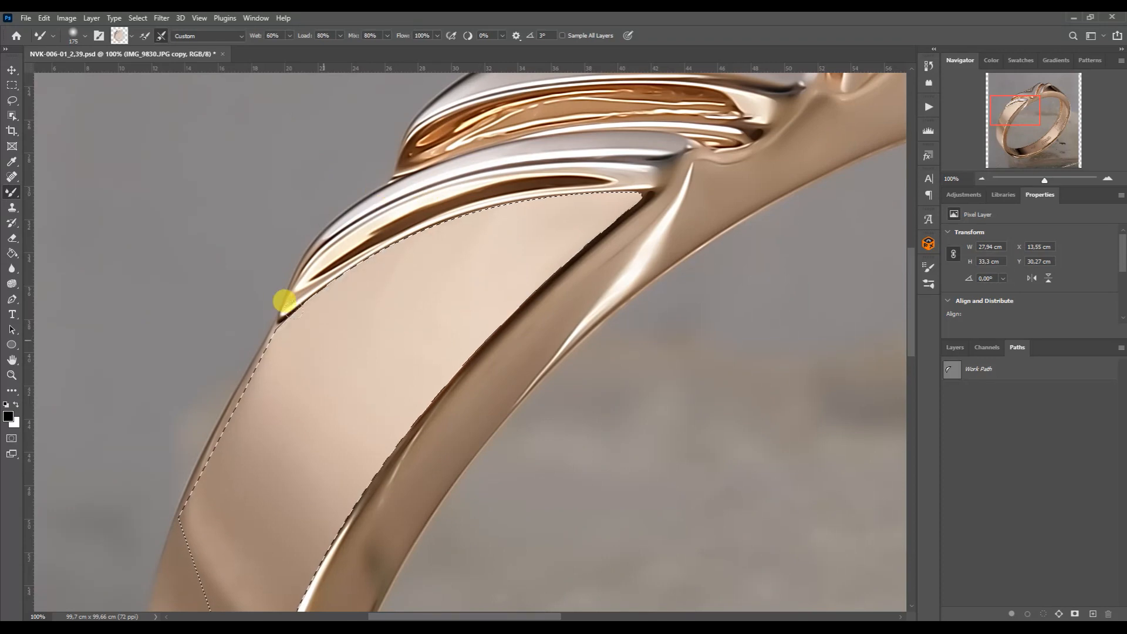
pyautogui.hotkey('ctrl', 'd')
# Add a layer mask to IMG_9830.JPG copy and paint black on it to restore the textured inner wall and fine details.
pyautogui.moveTo(1014, 117)
pyautogui.mouseDown()
pyautogui.moveTo(1011, 130)
pyautogui.moveTo(1058, 96)
pyautogui.moveTo(1013, 132)
pyautogui.mouseUp()
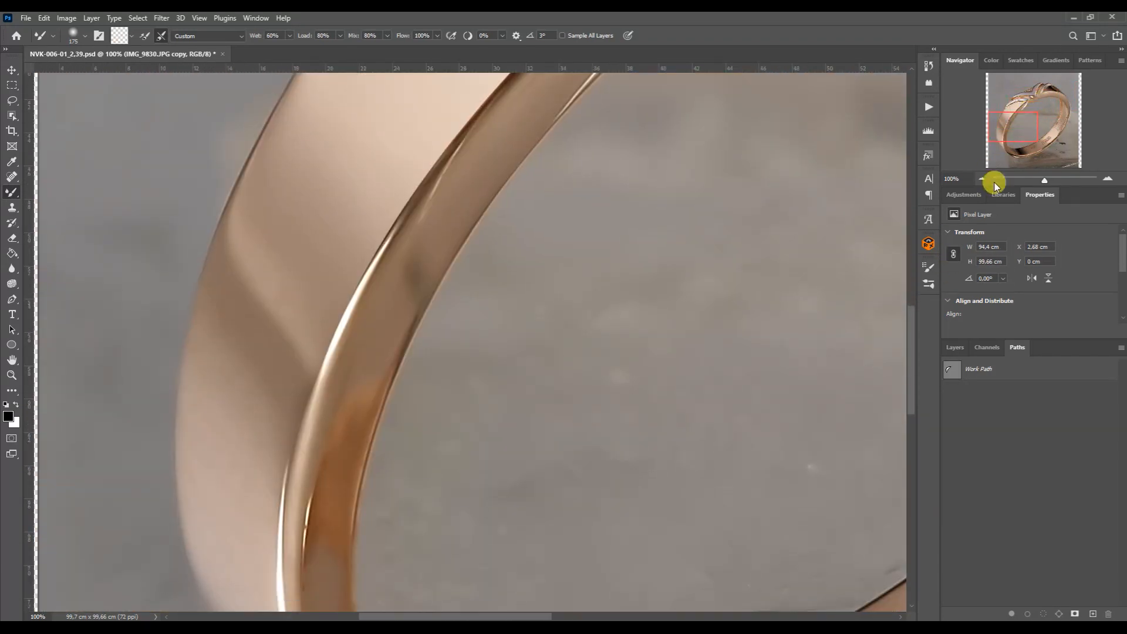
pyautogui.click(982, 179)
pyautogui.click(982, 179)
pyautogui.click(954, 348)
pyautogui.click(1044, 614)
pyautogui.rightClick(14, 193)
pyautogui.click(50, 194)
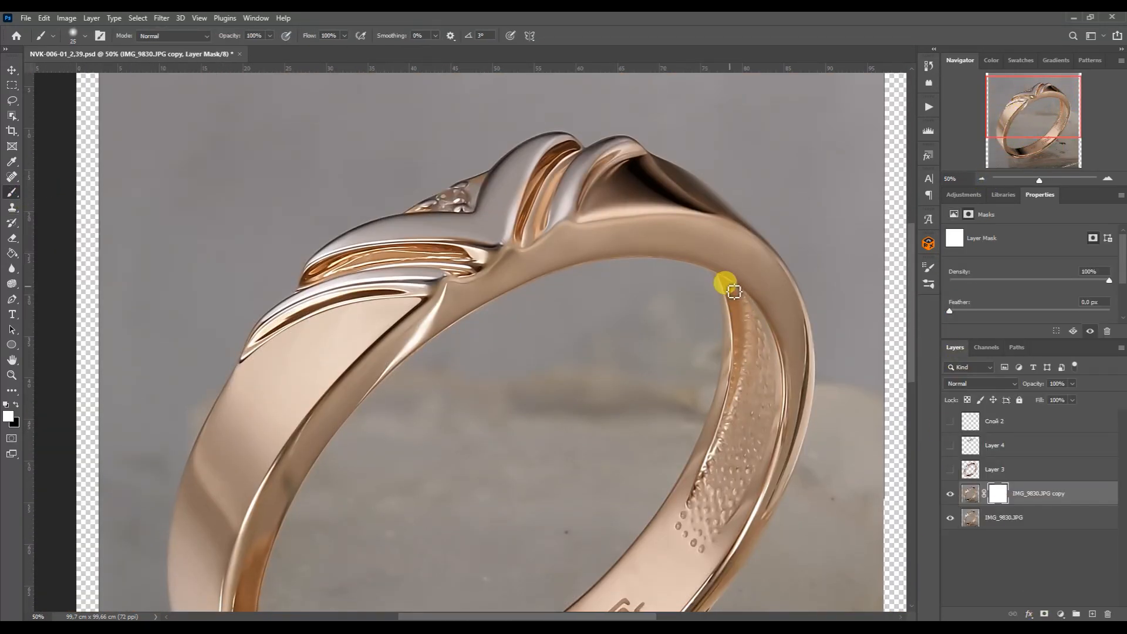
pyautogui.moveTo(746, 351); pyautogui.dragTo(759, 376)
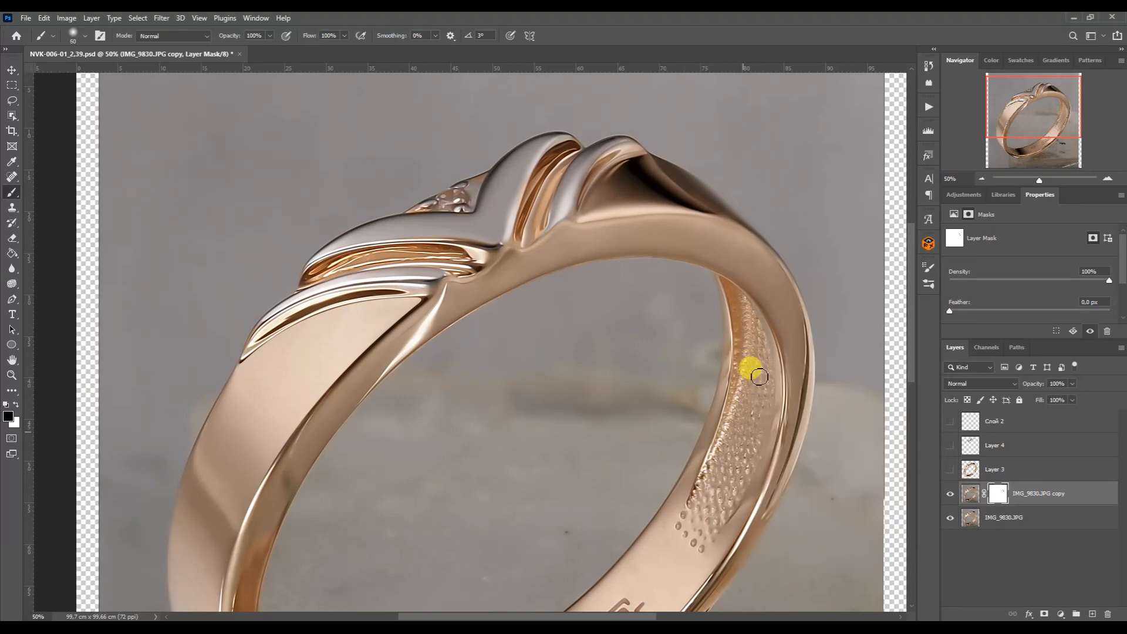
pyautogui.moveTo(998, 128); pyautogui.dragTo(995, 102)
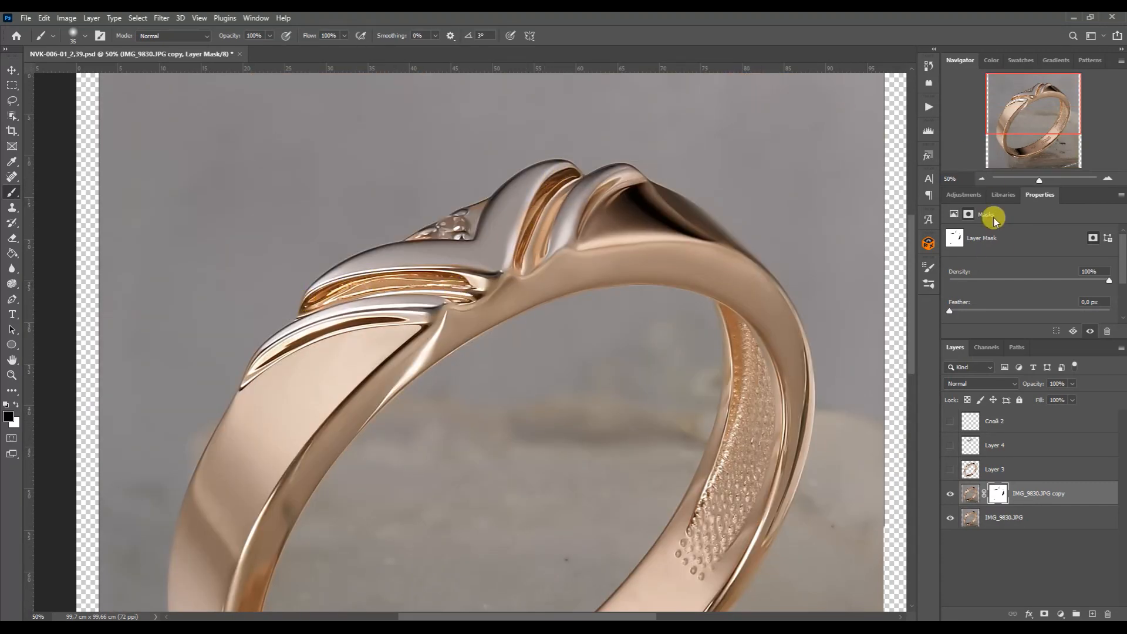
# Duplicate and merge IMG_9830.JPG with its masked copy into a new layer, and apply the Add Sharpness action.
pyautogui.hotkey('ctrl', '-')
pyautogui.keyDown('ctrl'); pyautogui.click(1004, 517); pyautogui.keyUp('ctrl')
pyautogui.hotkey('ctrl', 'j')
pyautogui.hotkey('ctrl', 'e')
pyautogui.click(927, 108)
pyautogui.click(835, 493)
pyautogui.click(894, 101)
# Copy the ring from the merged photo to a new layer using Layer 3's outline, and delete Layer 3.
pyautogui.keyDown('ctrl'); pyautogui.click(970, 470); pyautogui.keyUp('ctrl')
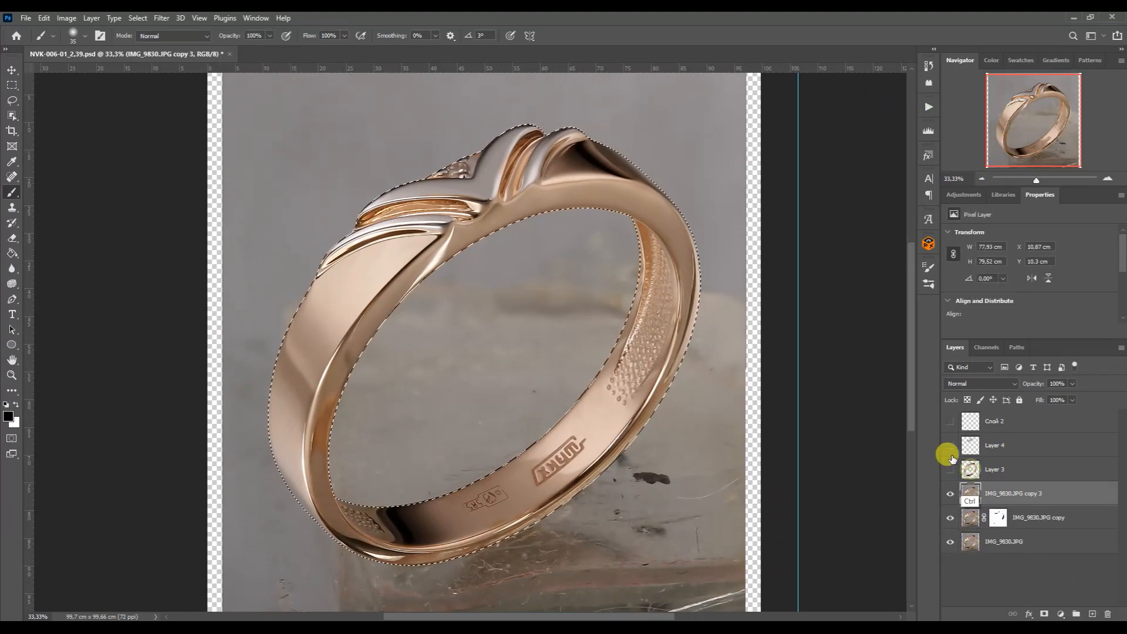
pyautogui.hotkey('ctrl', 'j')
pyautogui.click(973, 473)
pyautogui.press('Delete')
# Replace Layer 4 with a fresh copy of its outlined area from the ring, and show the Слой 2 layer.
pyautogui.keyDown('ctrl'); pyautogui.click(971, 449); pyautogui.keyUp('ctrl')
pyautogui.hotkey('ctrl', 'j')
pyautogui.click(971, 447)
pyautogui.press('Delete')
pyautogui.click(951, 423)
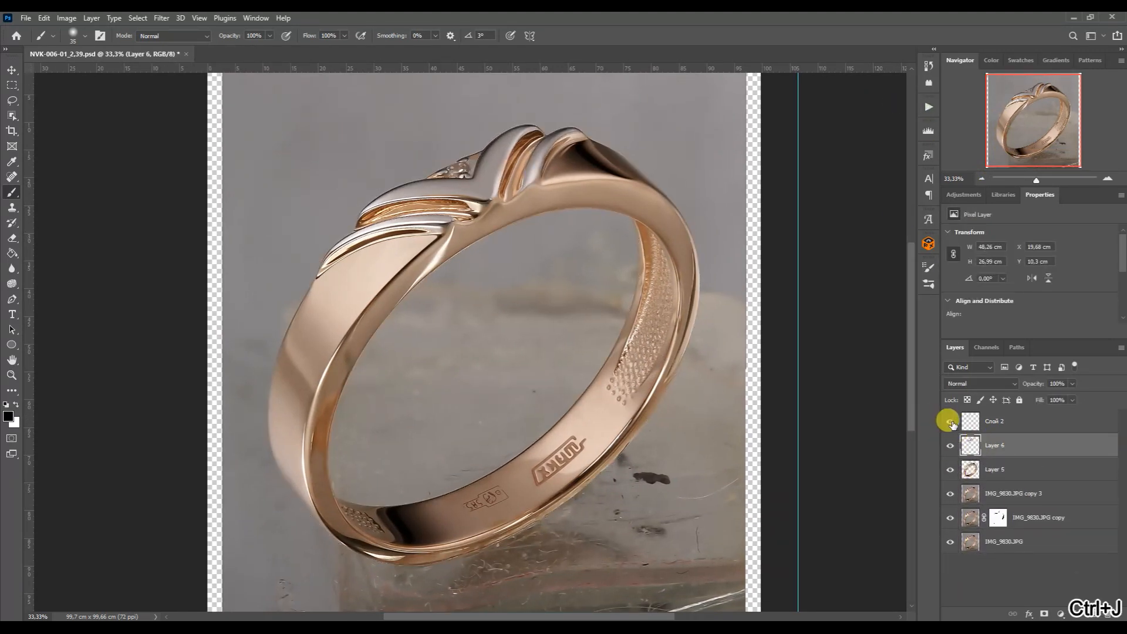
# Create a new layer above IMG_9830.JPG copy 3 and fill it with white as the background.
pyautogui.click(1012, 493)
pyautogui.click(1091, 613)
pyautogui.click(12, 253)
pyautogui.click(16, 404)
pyautogui.click(282, 329)
# Open glare-parts from the product parts folder in Photoshop and copy a curved glare piece into the ring image.
pyautogui.click(12, 70)
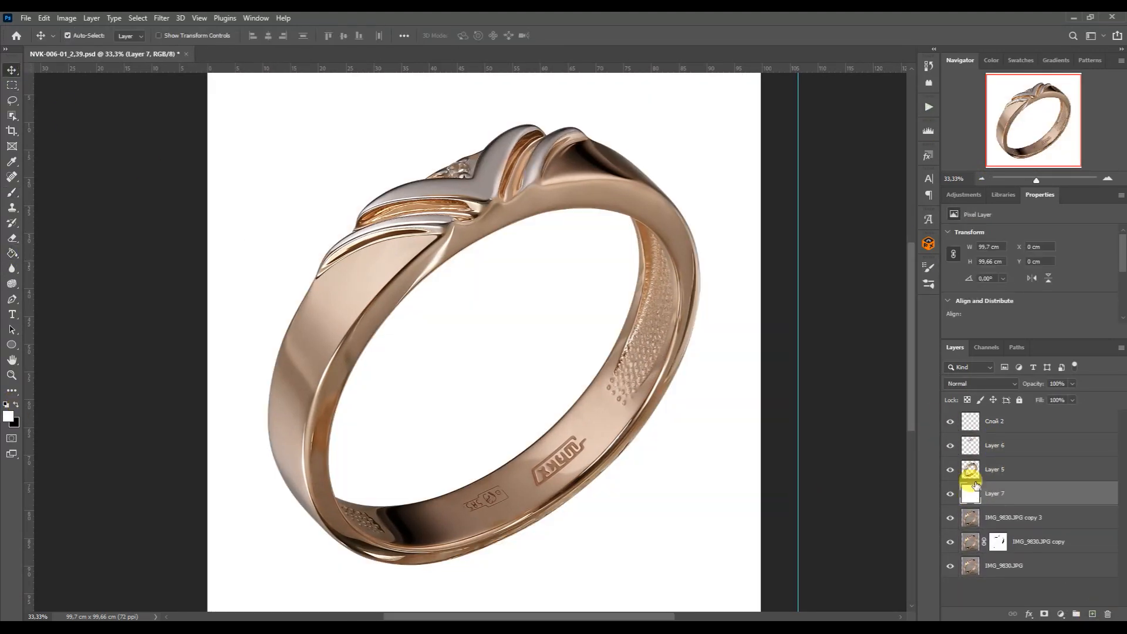
pyautogui.click(253, 587)
pyautogui.doubleClick(694, 190)
pyautogui.moveTo(818, 364); pyautogui.dragTo(618, 58)
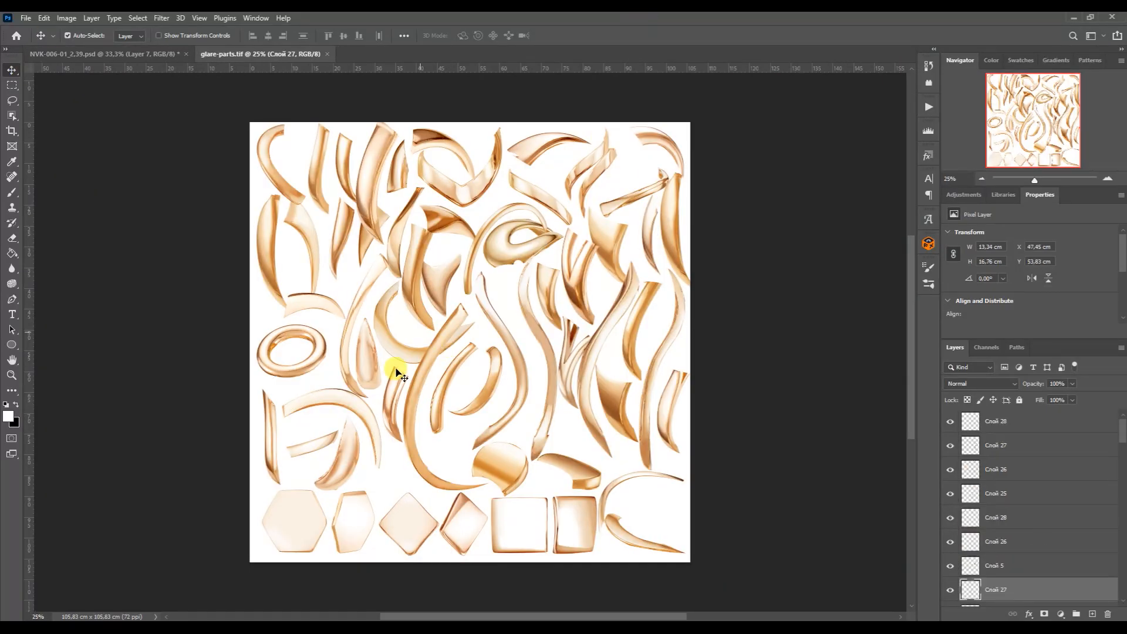
pyautogui.moveTo(395, 368); pyautogui.dragTo(546, 281)
# Open ring shanks-4 from the product parts folder and copy a shank piece into the ring image.
pyautogui.click(247, 587)
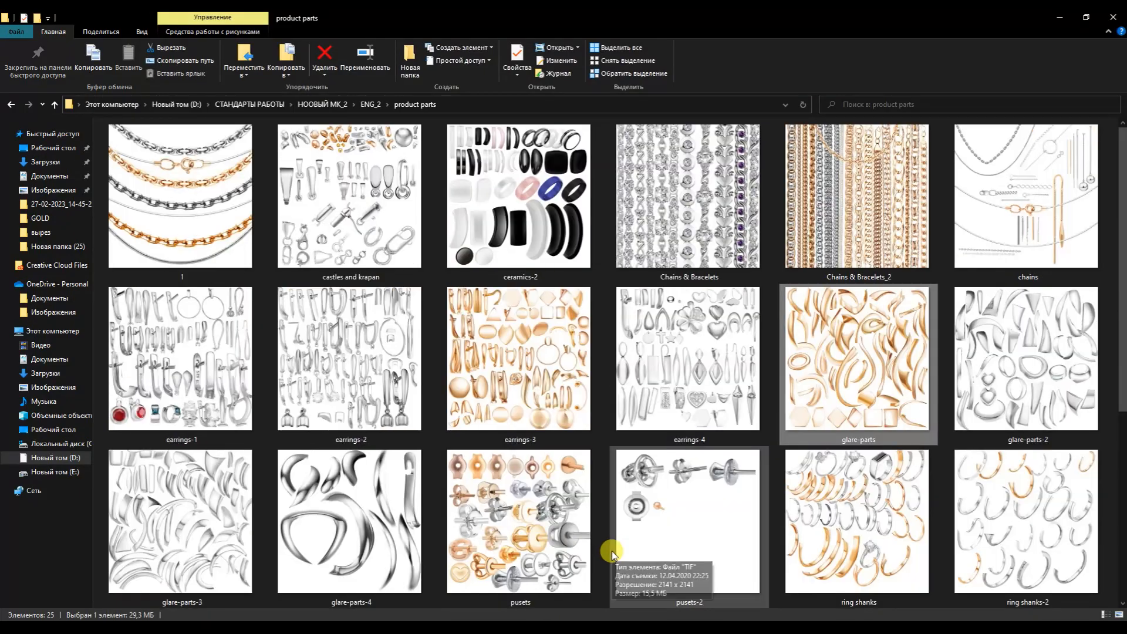
pyautogui.scroll(-1, 616, 546)
pyautogui.click(538, 503)
pyautogui.moveTo(527, 497); pyautogui.dragTo(497, 145)
pyautogui.moveTo(395, 113); pyautogui.dragTo(557, 367)
# Run the Red gold color correction action on the ring layer.
pyautogui.click(927, 106)
pyautogui.click(833, 247)
pyautogui.click(844, 589)
# Brighten the gold in the Levels 1 adjustment by lowering the midtone and highlight input sliders.
pyautogui.moveTo(1031, 320); pyautogui.dragTo(996, 321)
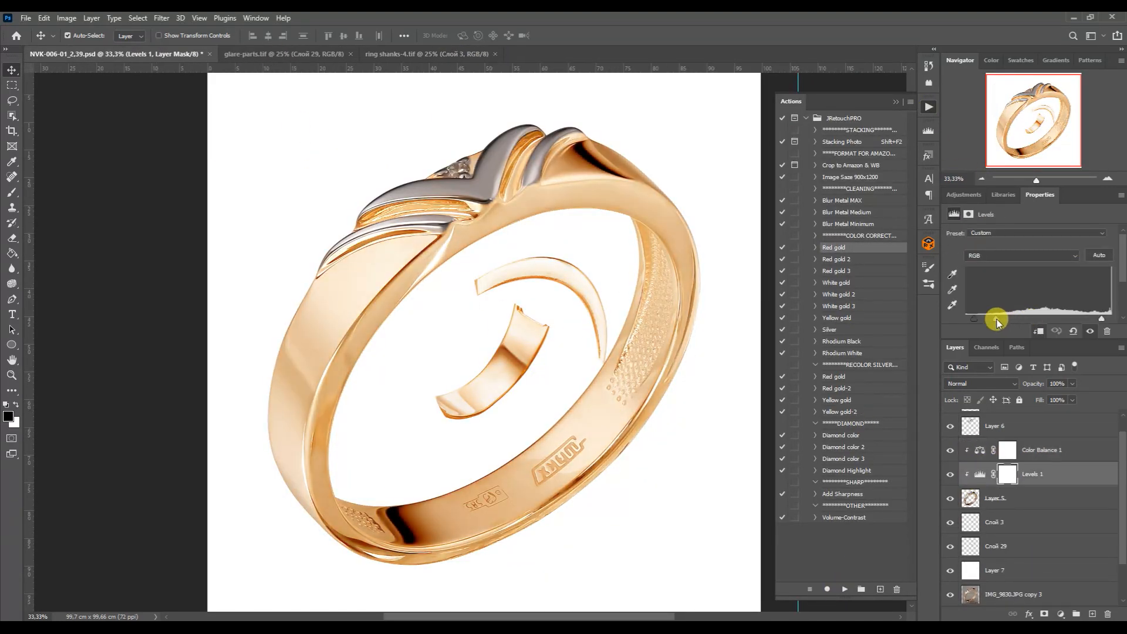
pyautogui.moveTo(1100, 321); pyautogui.dragTo(1088, 321)
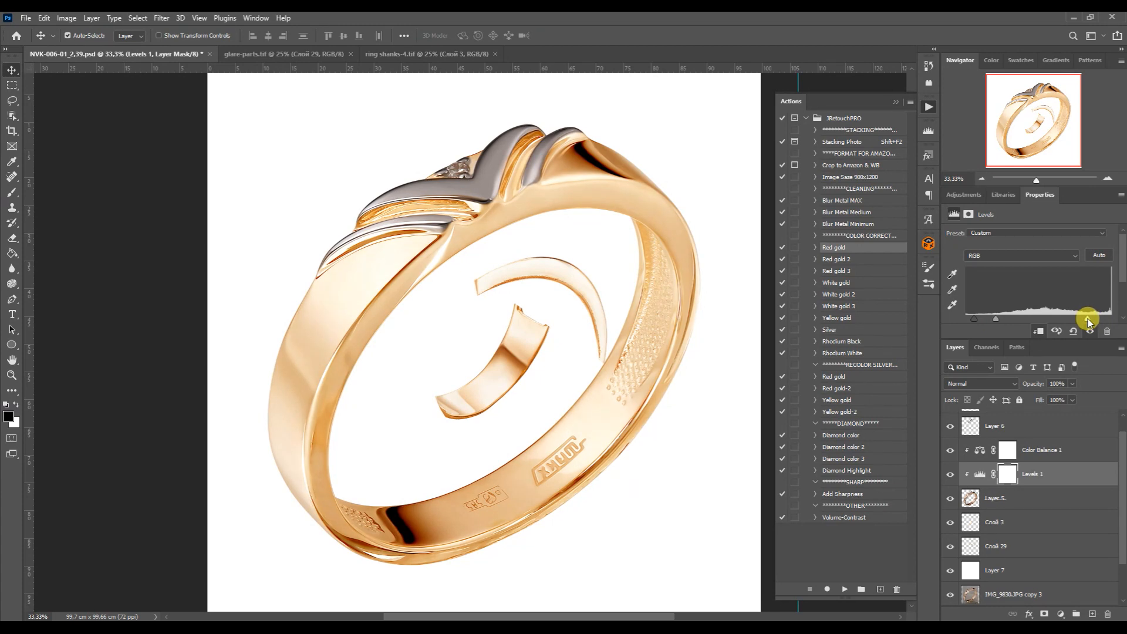
pyautogui.click(896, 102)
# Merge a duplicate of Layer 5 with its Levels 1 and Color Balance 1 adjustments, and hide the original Layer 5.
pyautogui.click(1016, 503)
pyautogui.keyDown('shift'); pyautogui.click(1021, 451); pyautogui.keyUp('shift')
pyautogui.hotkey('ctrl', 'j')
pyautogui.hotkey('ctrl', 'e')
pyautogui.click(950, 522)
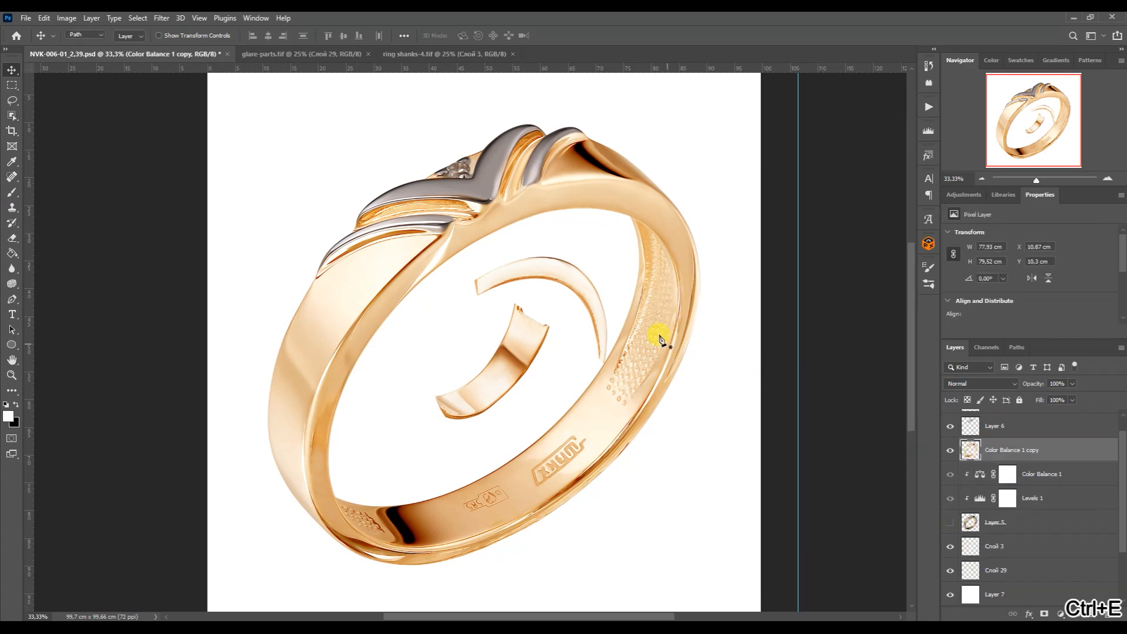
# Trace a pen path beneath the ornament, along the top edge of the band's side face and down its right outer edge.
pyautogui.press('p')
pyautogui.doubleClick(1107, 178)
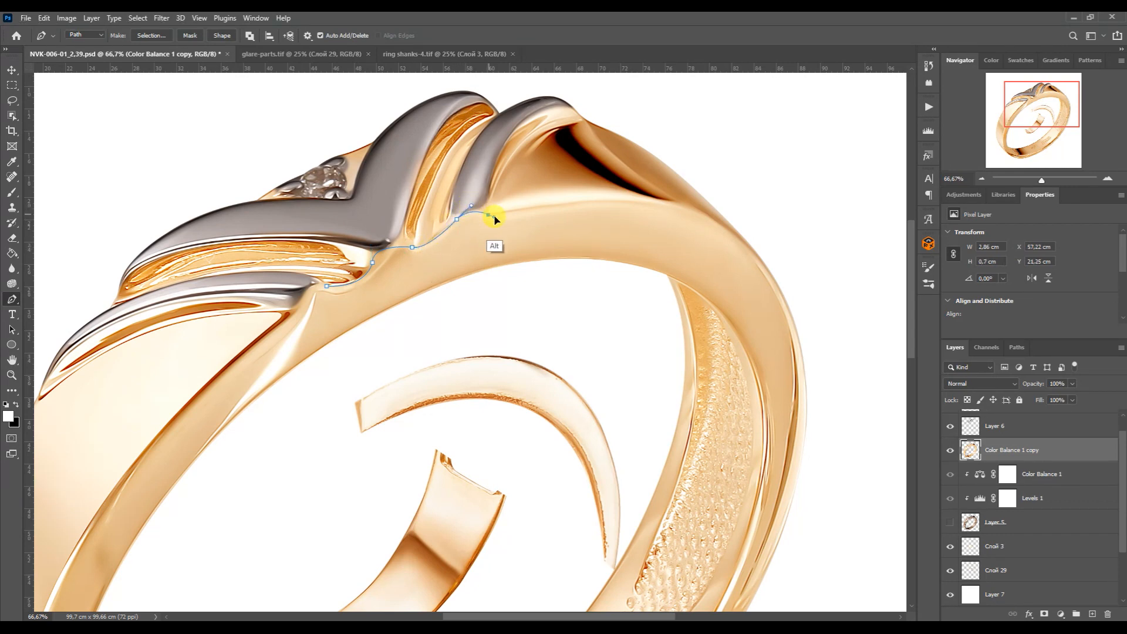
pyautogui.moveTo(786, 307); pyautogui.dragTo(744, 154)
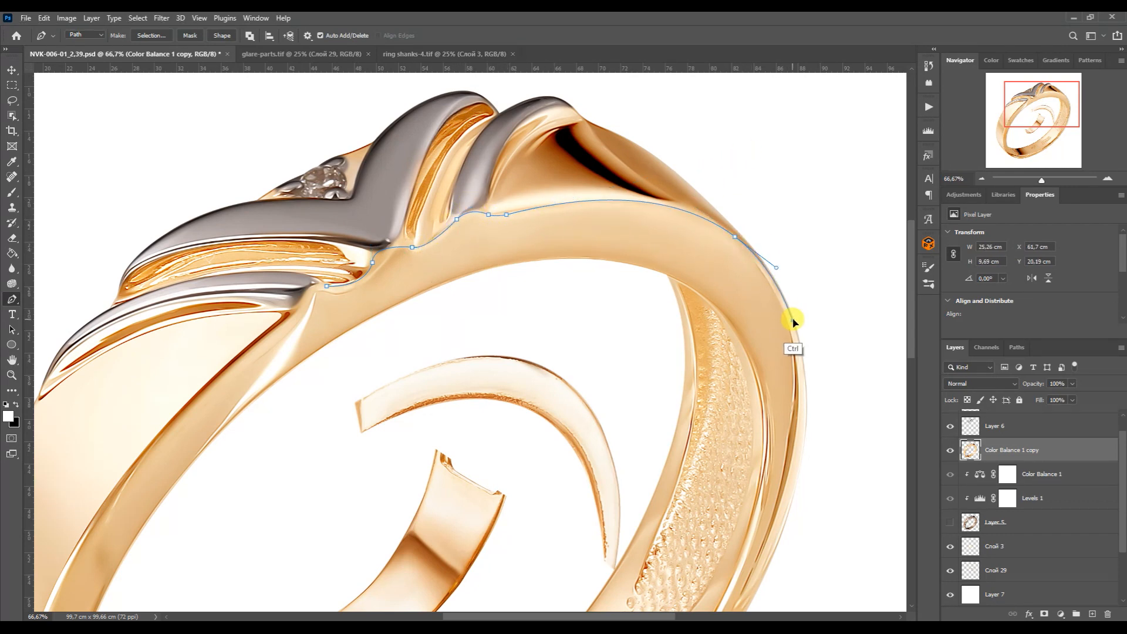
pyautogui.scroll(-5, 792, 320)
pyautogui.moveTo(656, 516); pyautogui.dragTo(828, 307)
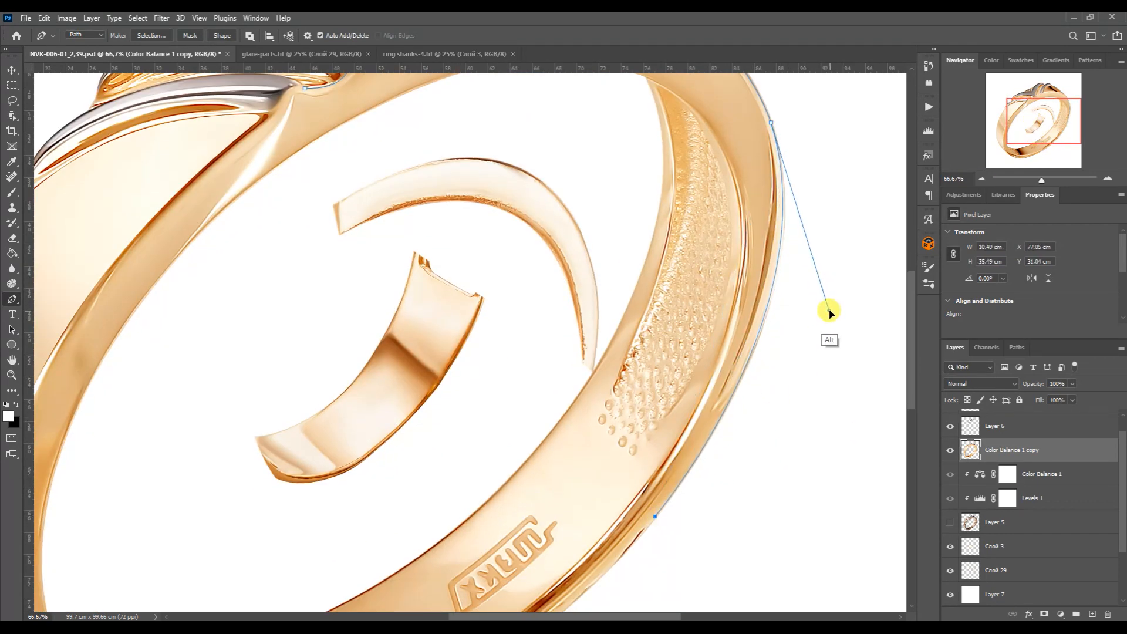
# Continue the path along the ring's lower outer edge to the bottom left of the band, fitting the curves to the rim.
pyautogui.moveTo(1023, 121); pyautogui.dragTo(1009, 140)
pyautogui.click(811, 306)
pyautogui.click(446, 548)
pyautogui.moveTo(769, 336); pyautogui.dragTo(761, 372)
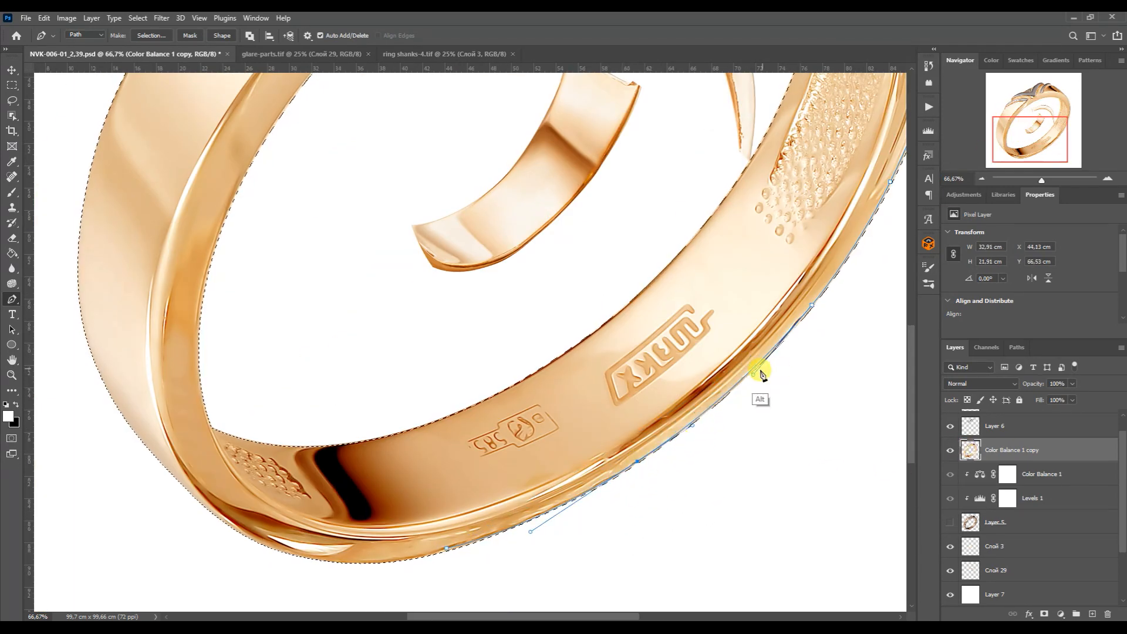
pyautogui.moveTo(528, 533); pyautogui.dragTo(516, 536)
pyautogui.moveTo(446, 549); pyautogui.dragTo(356, 574)
pyautogui.click(188, 479)
pyautogui.click(381, 561)
pyautogui.click(480, 540)
pyautogui.click(439, 551)
pyautogui.moveTo(188, 479); pyautogui.dragTo(184, 474)
# Extend the path up the ridge beside the wide left face and close it at the petal's tip, refining the curve.
pyautogui.moveTo(1009, 141); pyautogui.dragTo(1002, 123)
pyautogui.click(487, 133)
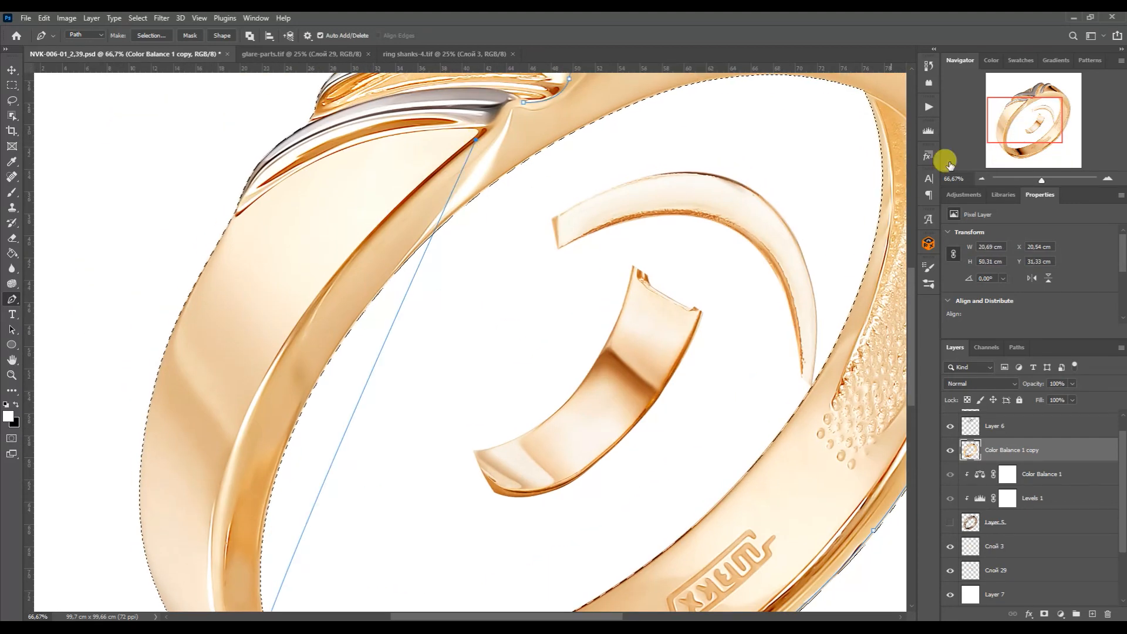
pyautogui.hotkey('ctrl', '-')
pyautogui.moveTo(236, 582); pyautogui.dragTo(135, 395)
pyautogui.moveTo(202, 524); pyautogui.dragTo(202, 535)
pyautogui.moveTo(433, 177); pyautogui.dragTo(448, 156)
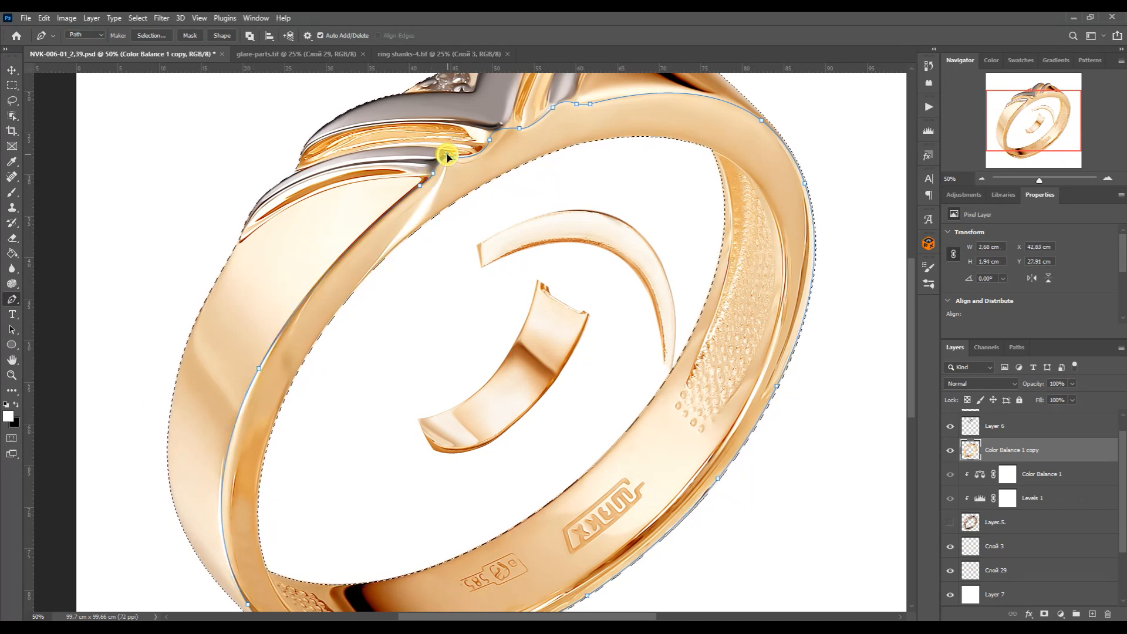
pyautogui.moveTo(297, 314); pyautogui.dragTo(327, 254)
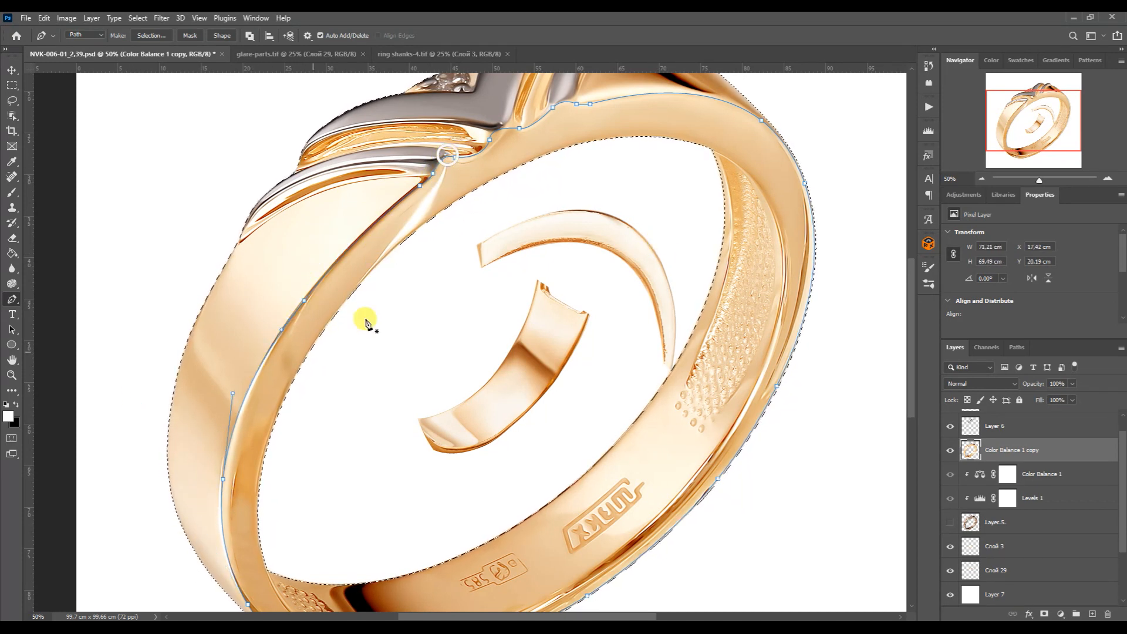
# Start a second path along the upper edge of the ring's opening and down the inner rim beside the textured wall.
pyautogui.click(506, 170)
pyautogui.moveTo(736, 162); pyautogui.dragTo(653, 98)
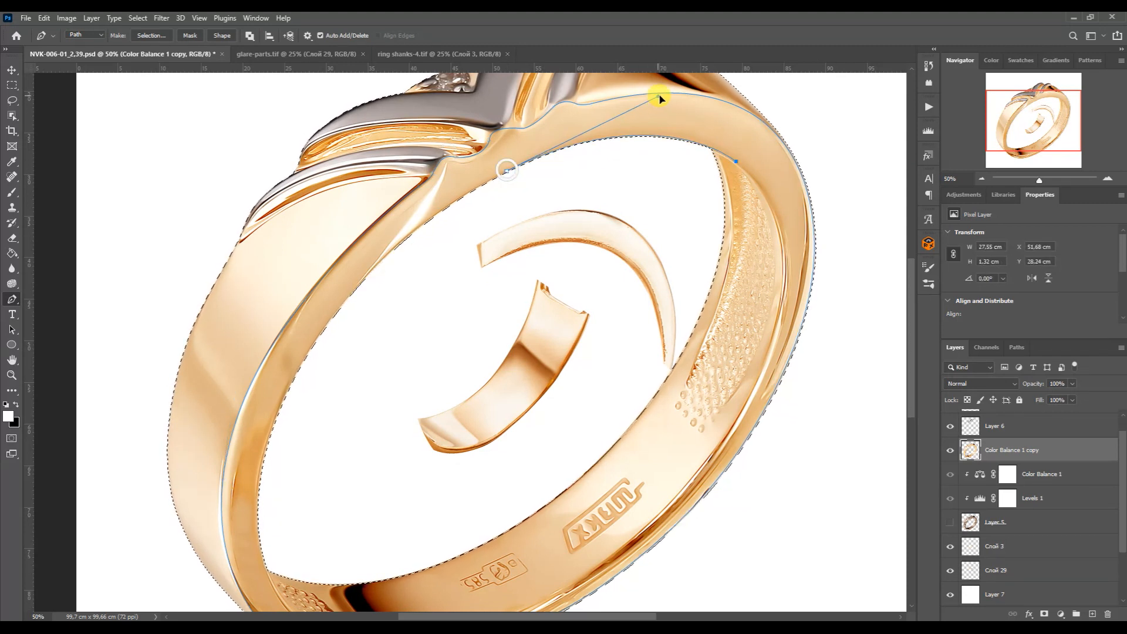
pyautogui.click(685, 140)
pyautogui.moveTo(587, 133); pyautogui.dragTo(587, 129)
pyautogui.click(736, 161)
pyautogui.click(739, 425)
pyautogui.moveTo(736, 161); pyautogui.dragTo(843, 254)
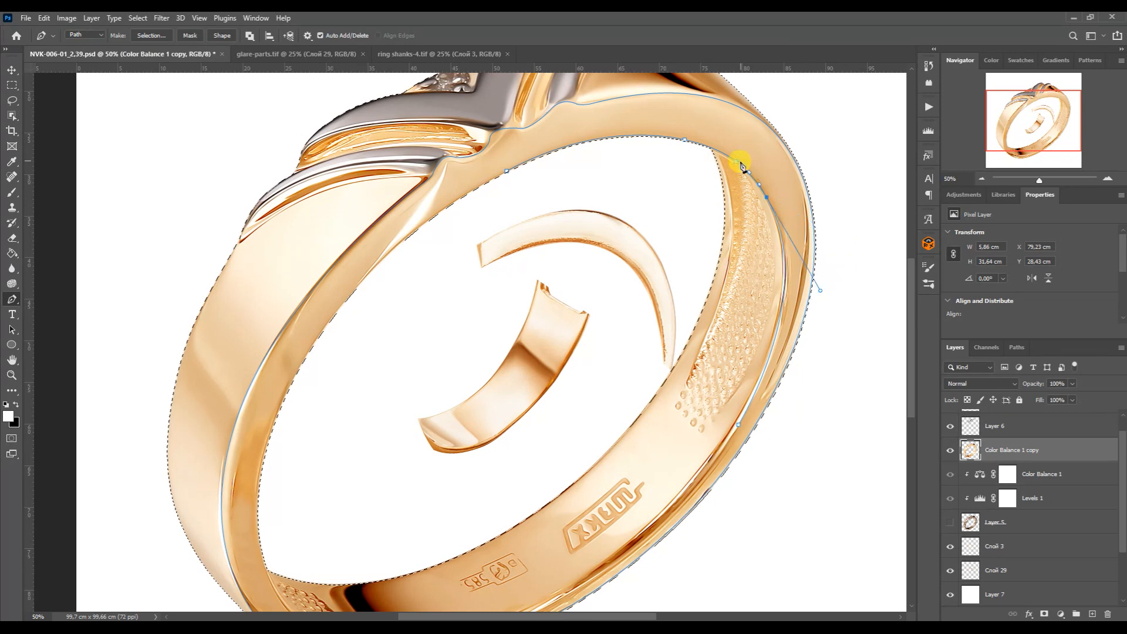
pyautogui.click(683, 502)
# Continue the second path along the lower inner rim and close it up the opening's left edge, fitting the curve.
pyautogui.scroll(-3, 314, 498)
pyautogui.moveTo(314, 498); pyautogui.dragTo(439, 575)
pyautogui.click(280, 265)
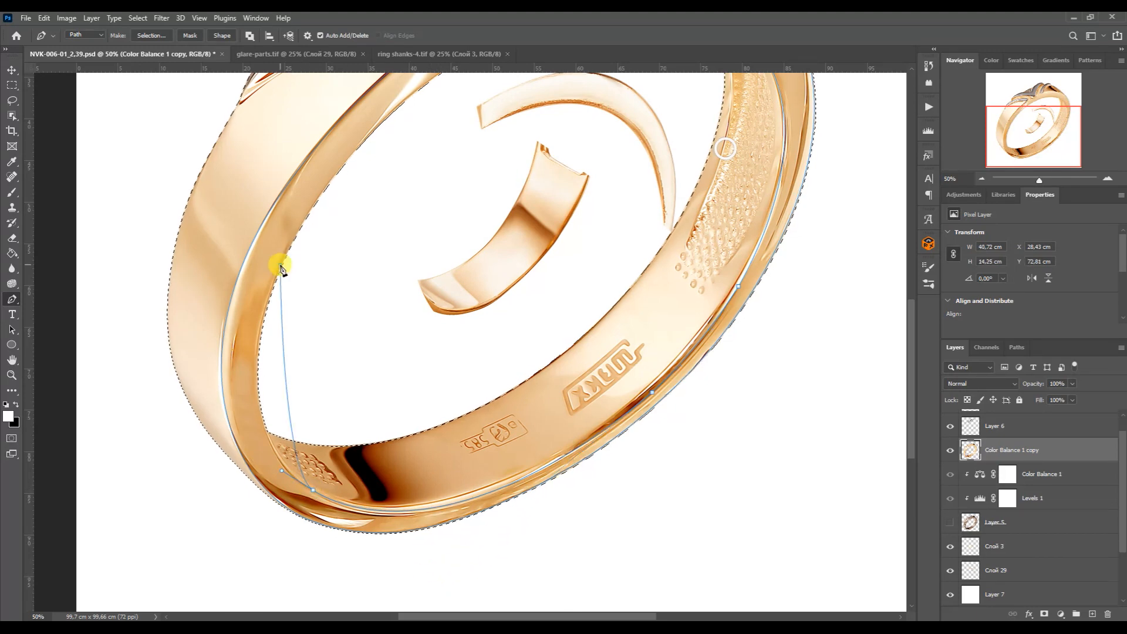
pyautogui.scroll(2, 439, 207)
pyautogui.click(507, 135)
pyautogui.moveTo(296, 309); pyautogui.dragTo(350, 203)
pyautogui.click(402, 204)
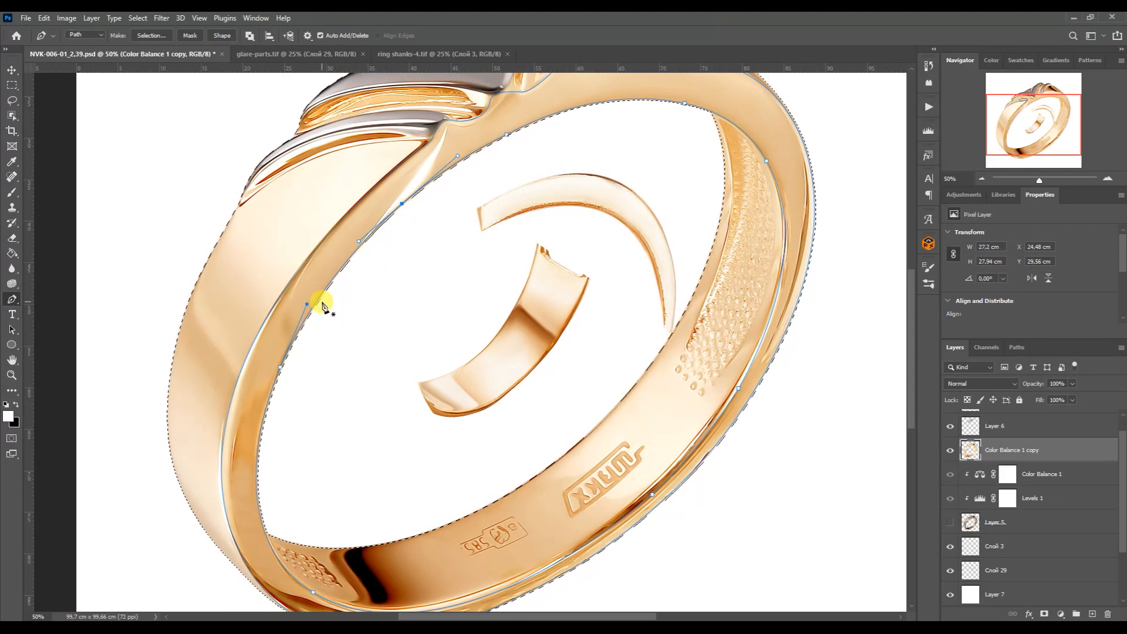
# Complete the second path along the upper-left edge of the ring's opening and close it, fitting the curve to the rim.
pyautogui.click(560, 112)
pyautogui.click(464, 157)
pyautogui.click(507, 135)
pyautogui.keyDown('ctrl'); pyautogui.click(390, 214); pyautogui.keyUp('ctrl')
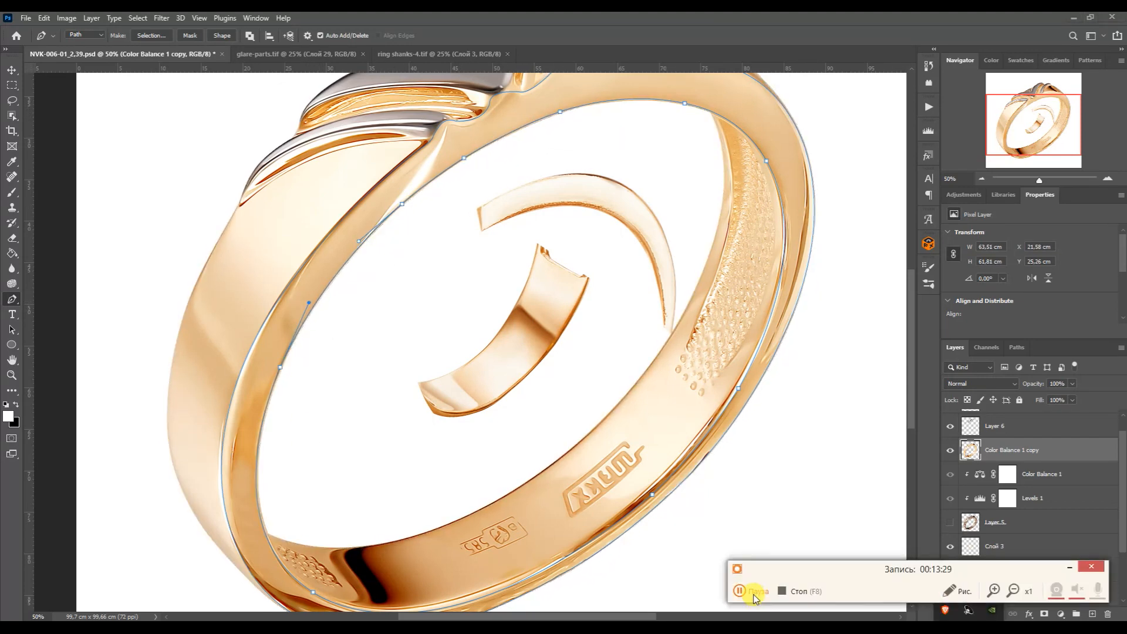
pyautogui.click(753, 595)
# Refine the second path's anchors and curves along the upper edge of the ring's opening so they follow the rim.
pyautogui.hotkey('ctrl', '+')
pyautogui.hotkey('ctrl', '+')
pyautogui.moveTo(1044, 130); pyautogui.dragTo(1056, 109)
pyautogui.keyDown('ctrl'); pyautogui.click(664, 243); pyautogui.keyUp('ctrl')
pyautogui.moveTo(784, 298); pyautogui.dragTo(794, 308)
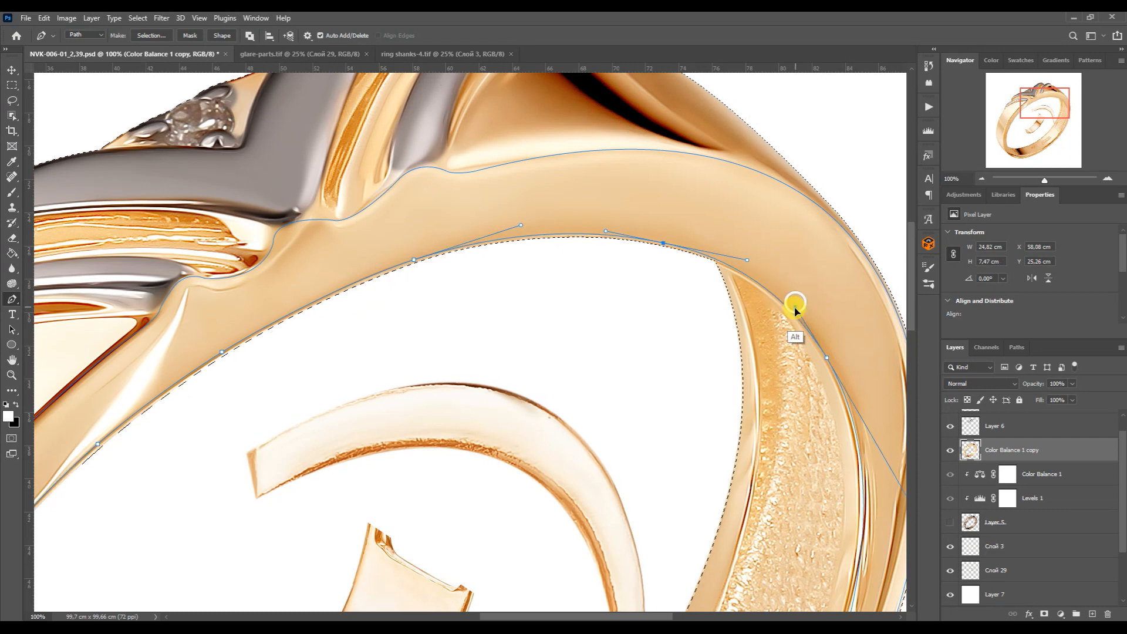
pyautogui.moveTo(663, 243); pyautogui.dragTo(663, 244)
pyautogui.moveTo(745, 259); pyautogui.dragTo(747, 258)
pyautogui.moveTo(415, 262); pyautogui.dragTo(516, 231)
pyautogui.keyDown('ctrl'); pyautogui.click(221, 352); pyautogui.keyUp('ctrl')
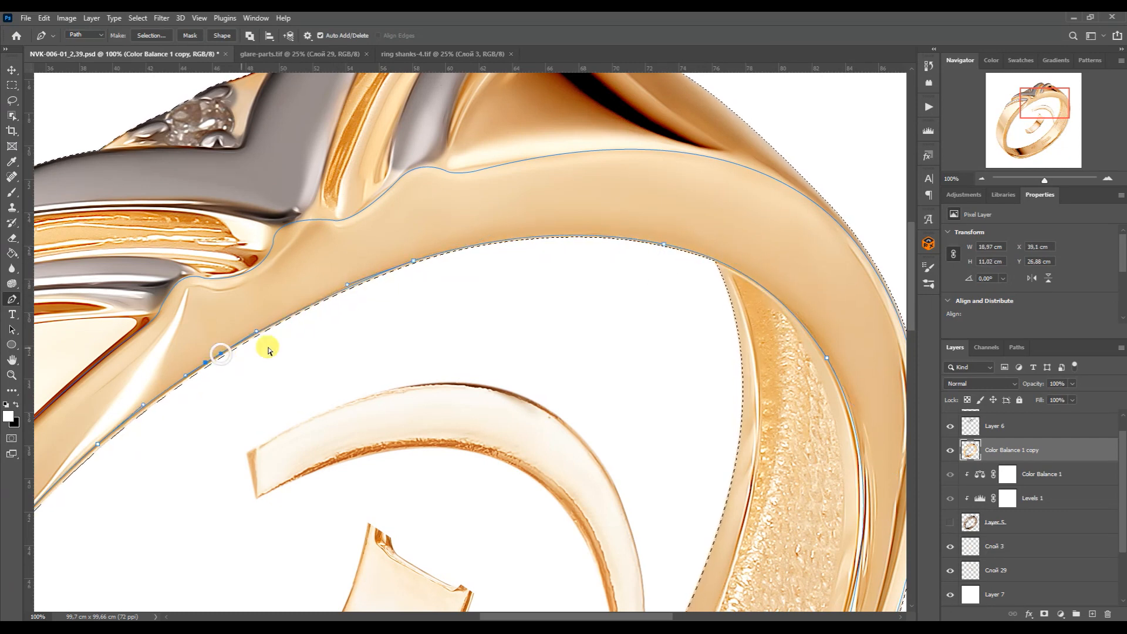
# Adjust the second path's curve handles down the left inner edge of the opening to match the band's rim.
pyautogui.moveTo(1023, 103); pyautogui.dragTo(999, 112)
pyautogui.moveTo(520, 292); pyautogui.dragTo(609, 221)
pyautogui.moveTo(332, 490); pyautogui.dragTo(336, 491)
pyautogui.moveTo(1014, 107); pyautogui.dragTo(1009, 132)
pyautogui.moveTo(420, 229); pyautogui.dragTo(423, 229)
pyautogui.moveTo(1010, 132); pyautogui.dragTo(1009, 119)
pyautogui.moveTo(487, 326); pyautogui.dragTo(479, 330)
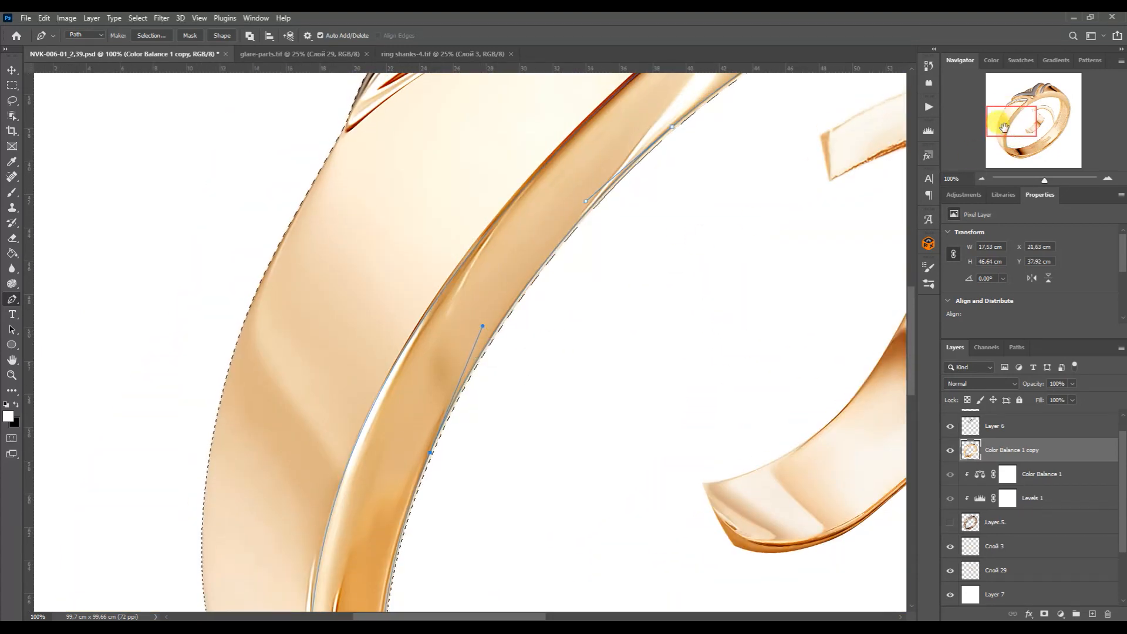
pyautogui.moveTo(1010, 123); pyautogui.dragTo(1008, 145)
pyautogui.moveTo(295, 402); pyautogui.dragTo(298, 398)
pyautogui.moveTo(1012, 137); pyautogui.dragTo(1051, 107)
# Intersect the ring selection with the drawn paths and copy the enclosed front rim to a new layer.
pyautogui.click(981, 178)
pyautogui.click(982, 178)
pyautogui.click(982, 178)
pyautogui.click(1016, 347)
pyautogui.keyDown('ctrl'); pyautogui.keyDown('alt'); pyautogui.keyDown('shift'); pyautogui.click(954, 369); pyautogui.keyUp('shift'); pyautogui.keyUp('alt'); pyautogui.keyUp('ctrl')
pyautogui.click(955, 348)
pyautogui.hotkey('ctrl', 'j')
# Move the curved glare piece onto the upper right rim, place its layer above the rim copy and clip it to that copy.
pyautogui.click(12, 70)
pyautogui.hotkey('ctrl', '+')
pyautogui.click(454, 322)
pyautogui.moveTo(454, 322); pyautogui.dragTo(502, 265)
pyautogui.moveTo(971, 593); pyautogui.dragTo(966, 438)
pyautogui.moveTo(505, 264); pyautogui.dragTo(566, 204)
pyautogui.keyDown('alt'); pyautogui.click(967, 463); pyautogui.keyUp('alt')
# Scale and reposition the curved glare piece so it covers the upper right rim and extends down the band's right side.
pyautogui.hotkey('ctrl', 't')
pyautogui.moveTo(623, 337); pyautogui.dragTo(651, 359)
pyautogui.moveTo(421, 359); pyautogui.dragTo(363, 361)
pyautogui.moveTo(666, 404); pyautogui.dragTo(652, 418)
pyautogui.press('Return')
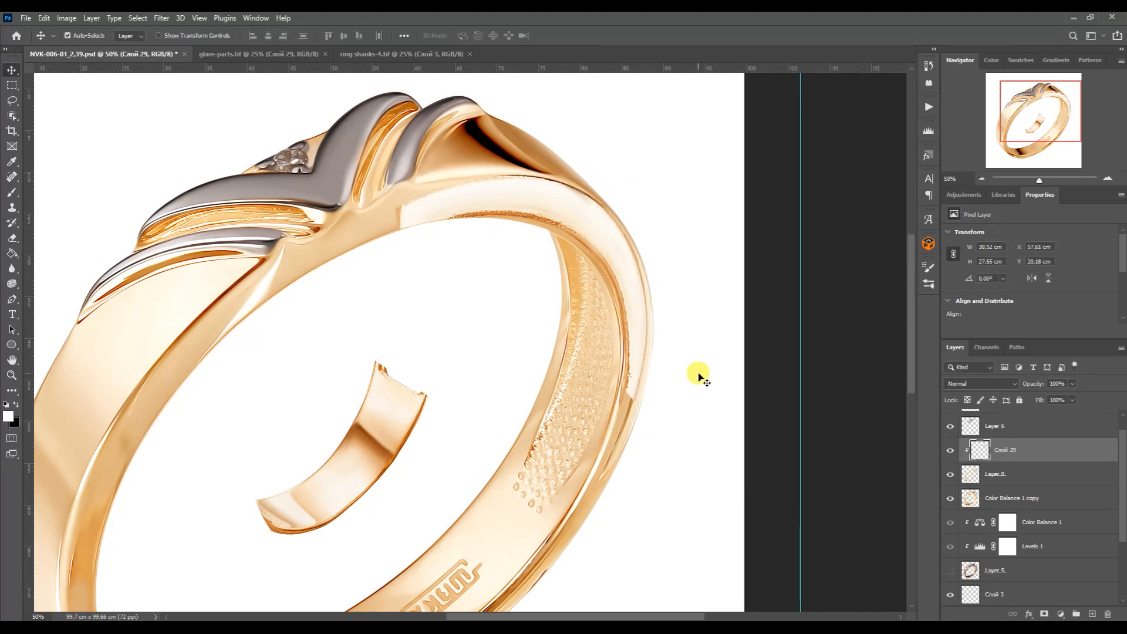
pyautogui.hotkey('ctrl', 't')
pyautogui.moveTo(612, 311); pyautogui.dragTo(600, 325)
pyautogui.moveTo(653, 431); pyautogui.dragTo(564, 610)
# Warp the glare piece, stretching its left end across the upper-left rim beneath the petals.
pyautogui.click(526, 35)
pyautogui.moveTo(663, 347); pyautogui.dragTo(688, 360)
pyautogui.moveTo(663, 162); pyautogui.dragTo(685, 137)
pyautogui.moveTo(356, 163); pyautogui.dragTo(98, 263)
pyautogui.moveTo(316, 318); pyautogui.dragTo(275, 415)
pyautogui.moveTo(365, 229); pyautogui.dragTo(358, 211)
# Warp the glare piece's lower end down the right rim until it follows the band's curve, and apply the transform.
pyautogui.moveTo(597, 476); pyautogui.dragTo(698, 333)
pyautogui.moveTo(798, 208); pyautogui.dragTo(821, 240)
pyautogui.moveTo(657, 479); pyautogui.dragTo(586, 520)
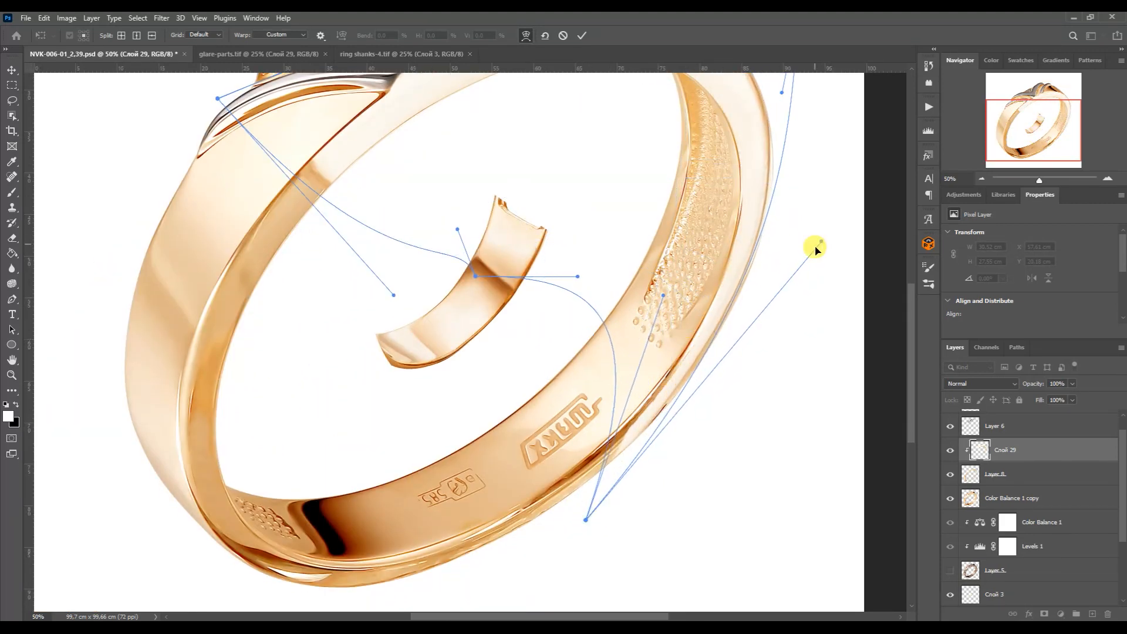
pyautogui.moveTo(821, 241); pyautogui.dragTo(836, 259)
pyautogui.moveTo(1012, 134); pyautogui.dragTo(1015, 112)
pyautogui.moveTo(782, 291); pyautogui.dragTo(807, 276)
pyautogui.moveTo(1018, 109); pyautogui.dragTo(1011, 135)
pyautogui.moveTo(628, 489); pyautogui.dragTo(569, 516)
pyautogui.press('Return')
# Duplicate the glare piece, rotate it onto the ring's lower-left rim and clip it to the rim layer.
pyautogui.hotkey('ctrl', 'j')
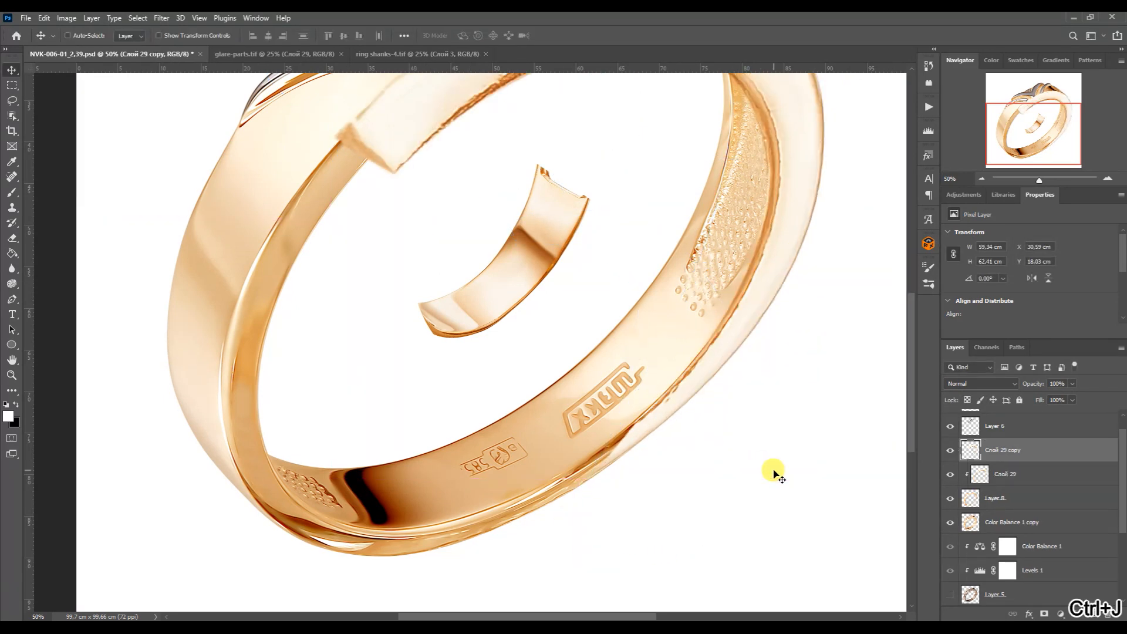
pyautogui.hotkey('ctrl', 't')
pyautogui.moveTo(812, 513); pyautogui.dragTo(778, 338)
pyautogui.moveTo(568, 517); pyautogui.dragTo(552, 500)
pyautogui.press('Return')
pyautogui.keyDown('alt'); pyautogui.click(987, 462); pyautogui.keyUp('alt')
pyautogui.moveTo(278, 503); pyautogui.dragTo(269, 506)
# Warp the duplicated glare piece so it fills the left and lower rim and meets the first piece.
pyautogui.hotkey('ctrl', 't')
pyautogui.rightClick(594, 215)
pyautogui.click(632, 297)
pyautogui.moveTo(720, 413); pyautogui.dragTo(817, 371)
pyautogui.moveTo(743, 244); pyautogui.dragTo(735, 228)
pyautogui.moveTo(817, 371); pyautogui.dragTo(842, 372)
pyautogui.moveTo(629, 296); pyautogui.dragTo(625, 294)
pyautogui.moveTo(842, 373); pyautogui.dragTo(847, 384)
pyautogui.scroll(5, 249, 492)
pyautogui.moveTo(377, 314); pyautogui.dragTo(452, 249)
pyautogui.scroll(-4, 493, 410)
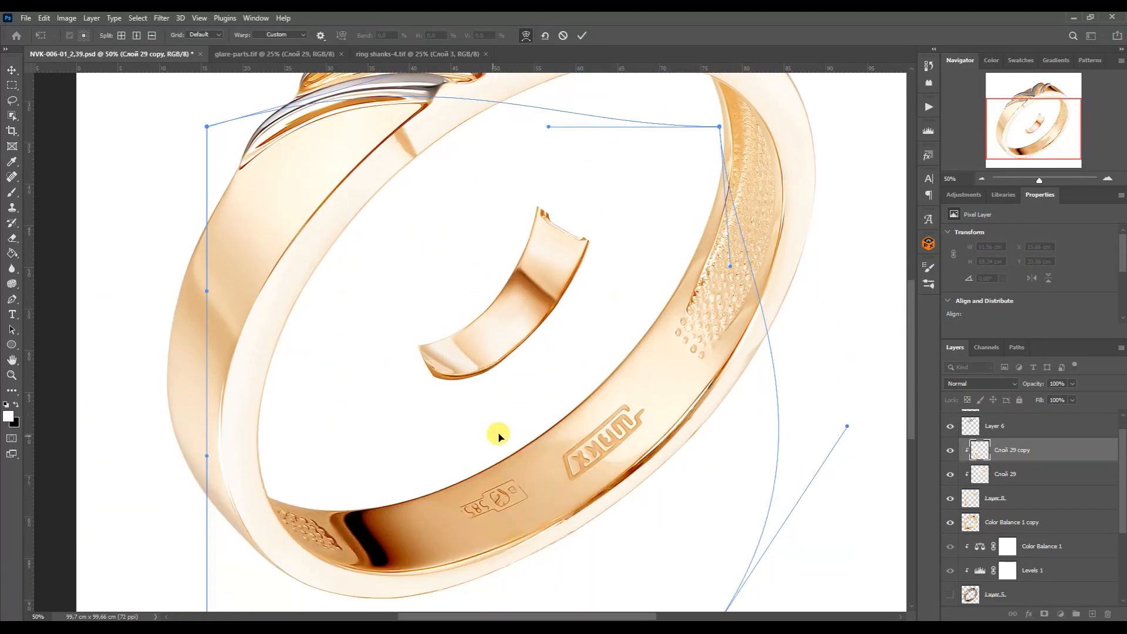
pyautogui.press('Return')
# Blend the seams between the two glare pieces with a smaller eraser and merge their layers.
pyautogui.press('e')
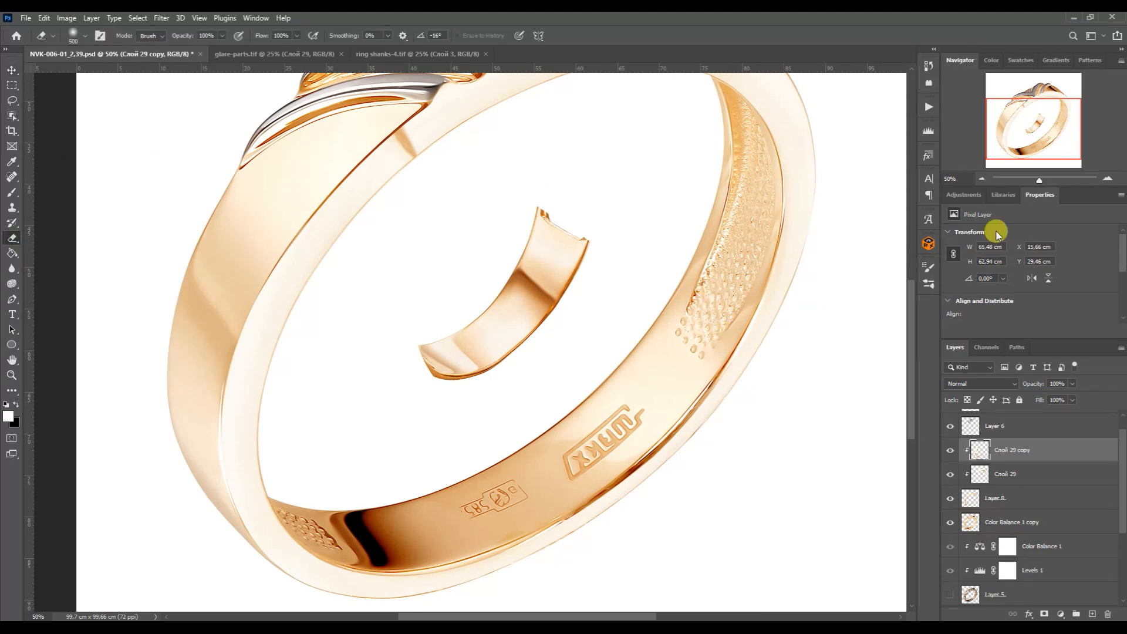
pyautogui.press('[')
pyautogui.press('[')
pyautogui.scroll(4, 399, 229)
pyautogui.keyDown('ctrl'); pyautogui.click(1002, 476); pyautogui.keyUp('ctrl')
pyautogui.hotkey('ctrl', 'e')
# Smooth the merged rim glare layer by running the Blur Metal MAX action.
pyautogui.click(928, 107)
pyautogui.click(849, 202)
pyautogui.click(844, 589)
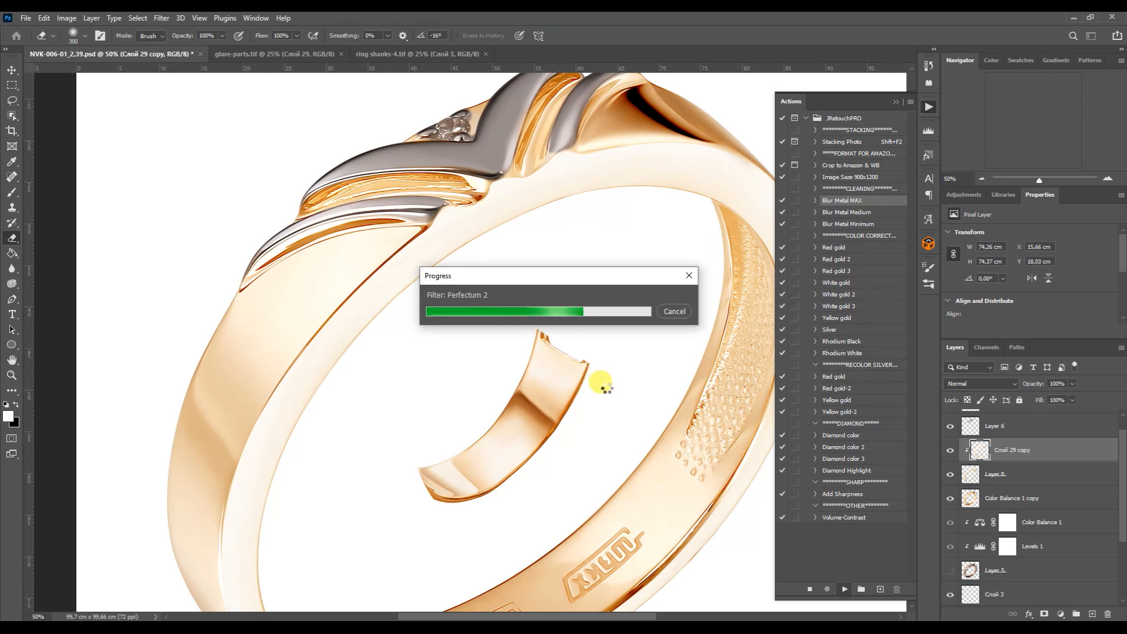
# Duplicate the Color Balance 1 copy layer as a clipped layer and brush a tan gold tone along the ring's outer edge.
pyautogui.click(970, 497)
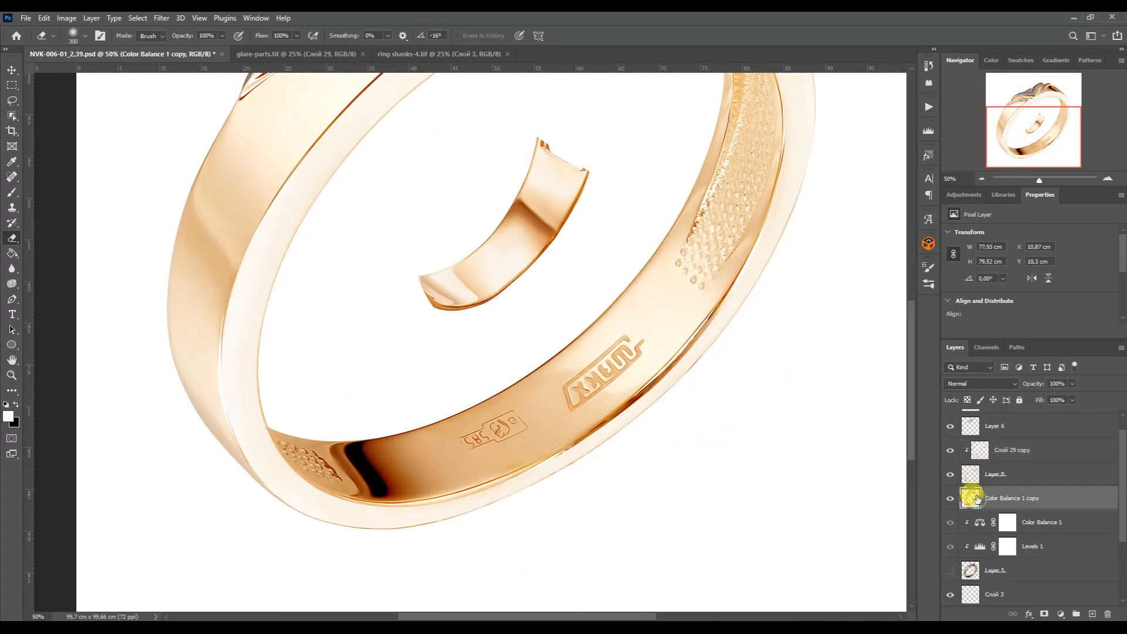
pyautogui.hotkey('ctrl', 'j')
pyautogui.click(11, 193)
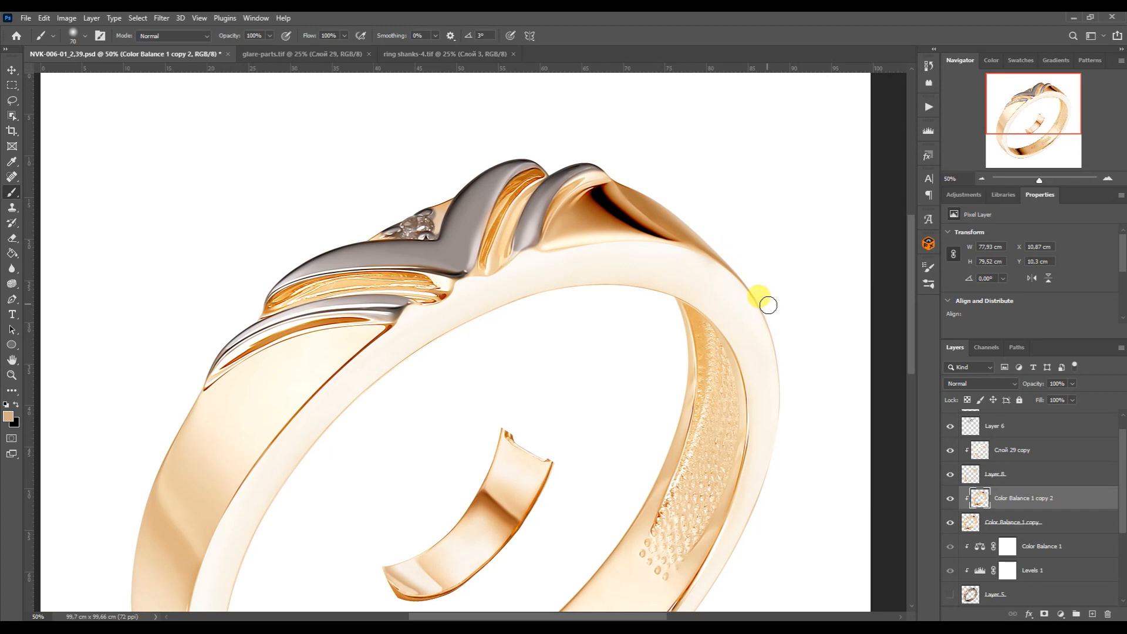
pyautogui.press('[')
pyautogui.press('[')
pyautogui.moveTo(776, 441); pyautogui.dragTo(795, 189)
pyautogui.moveTo(548, 484); pyautogui.dragTo(453, 522)
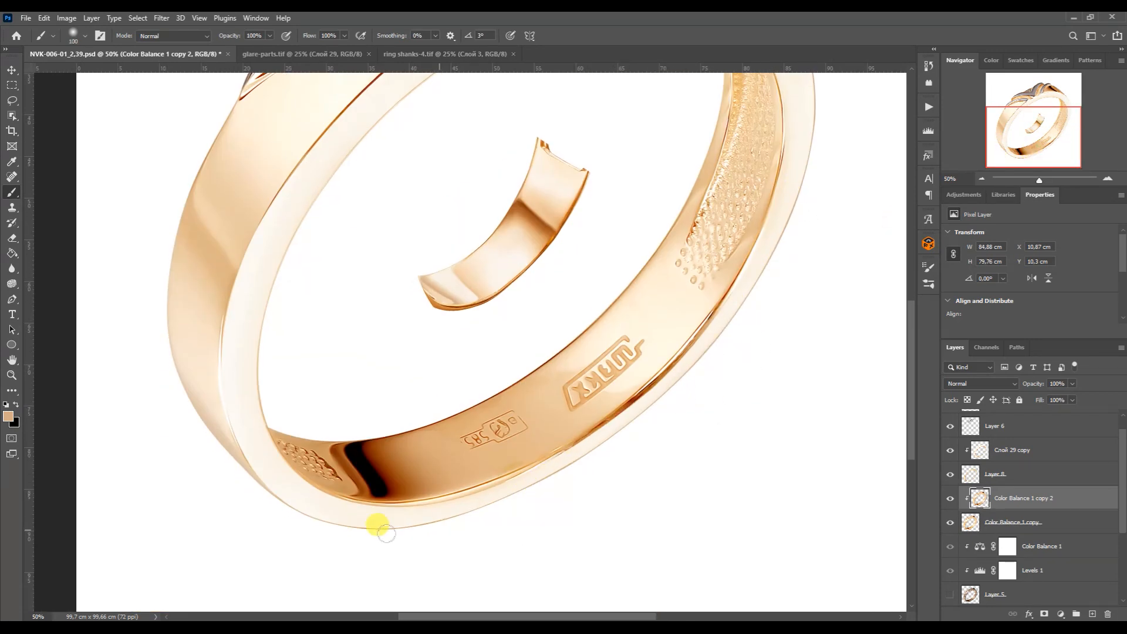
pyautogui.press('[')
pyautogui.press('[')
# Start a new pen path along the lower edge of the ring's opening, fitting it to the inner wall above the stamps.
pyautogui.moveTo(1039, 121)
pyautogui.mouseDown()
pyautogui.moveTo(1039, 101)
pyautogui.moveTo(1022, 146)
pyautogui.mouseUp()
pyautogui.press('p')
pyautogui.doubleClick(1108, 178)
pyautogui.moveTo(498, 379); pyautogui.dragTo(336, 431)
pyautogui.moveTo(1022, 145); pyautogui.dragTo(1036, 134)
pyautogui.click(765, 183)
pyautogui.moveTo(300, 564); pyautogui.dragTo(585, 485)
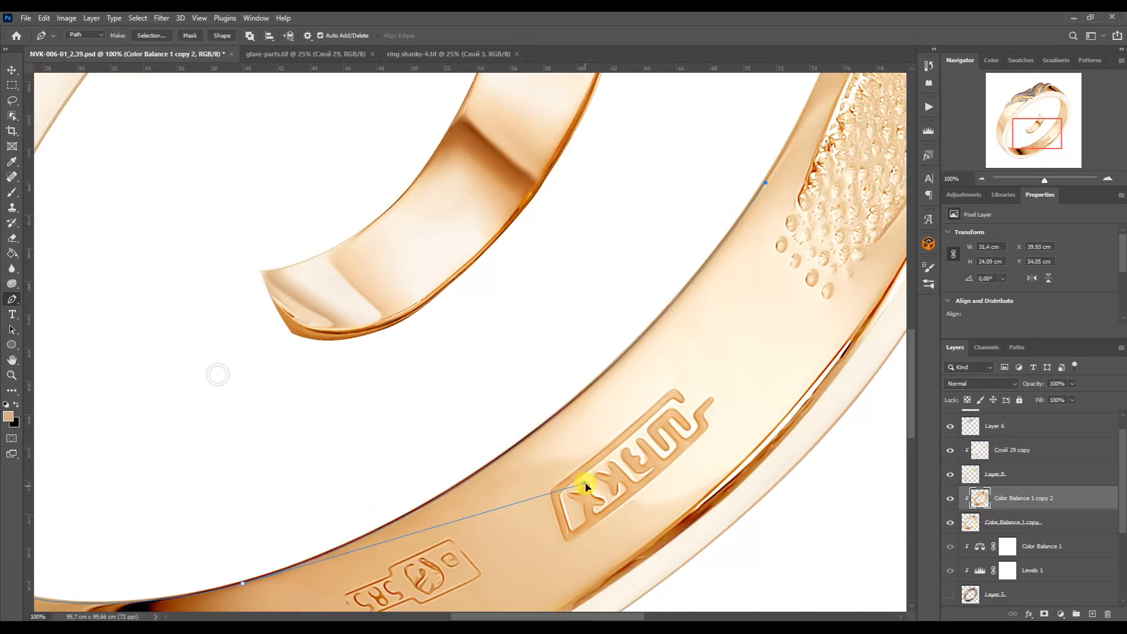
pyautogui.click(1038, 126)
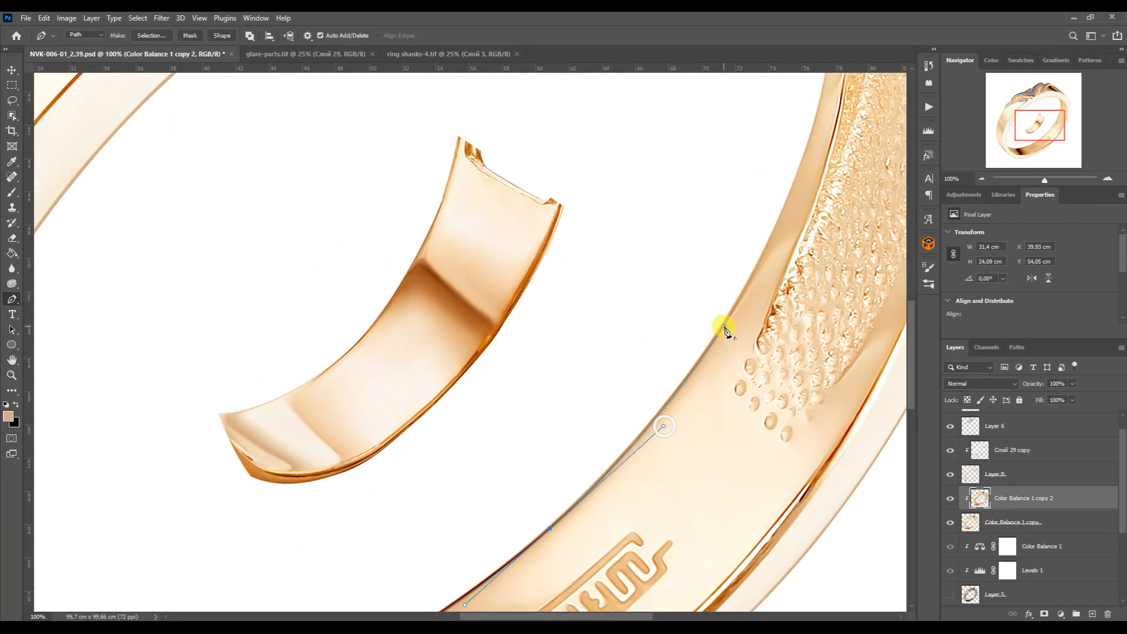
# Continue the path up the inner wall's edge to its pointed upper end, fitting the curve.
pyautogui.click(1045, 107)
pyautogui.click(694, 204)
pyautogui.moveTo(654, 581); pyautogui.dragTo(790, 370)
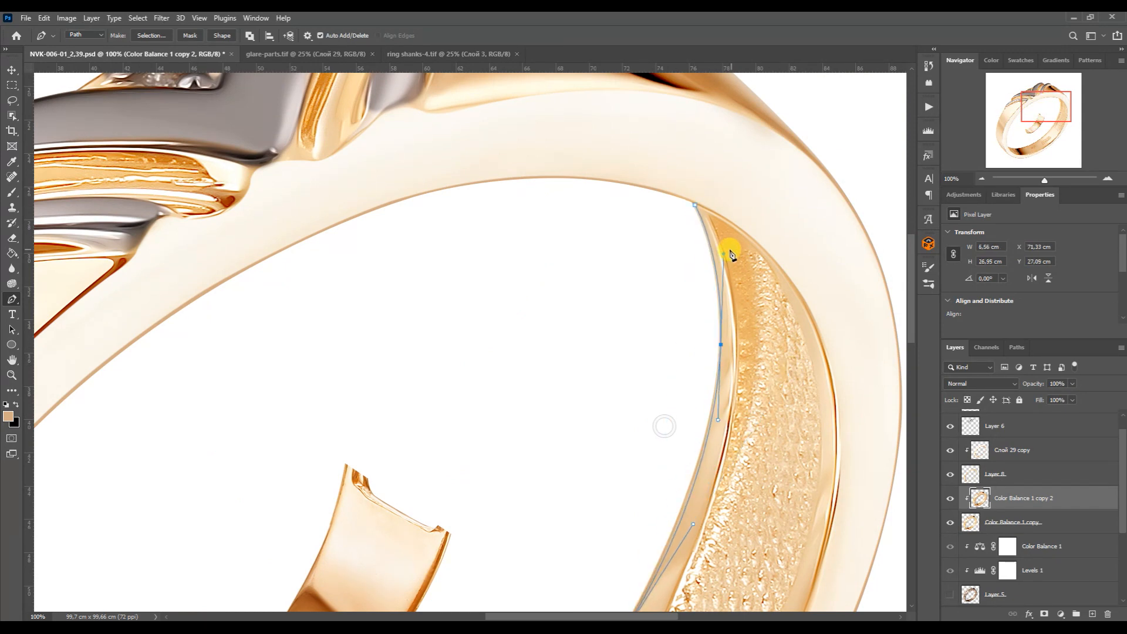
pyautogui.moveTo(746, 313); pyautogui.dragTo(714, 179)
# Trace the path down the inner side of the large textured patch and around the dots at its lower end.
pyautogui.click(611, 532)
pyautogui.moveTo(683, 99); pyautogui.dragTo(767, 279)
pyautogui.moveTo(584, 580); pyautogui.dragTo(576, 585)
pyautogui.moveTo(1037, 114); pyautogui.dragTo(1039, 125)
pyautogui.moveTo(562, 401); pyautogui.dragTo(574, 407)
pyautogui.click(603, 441)
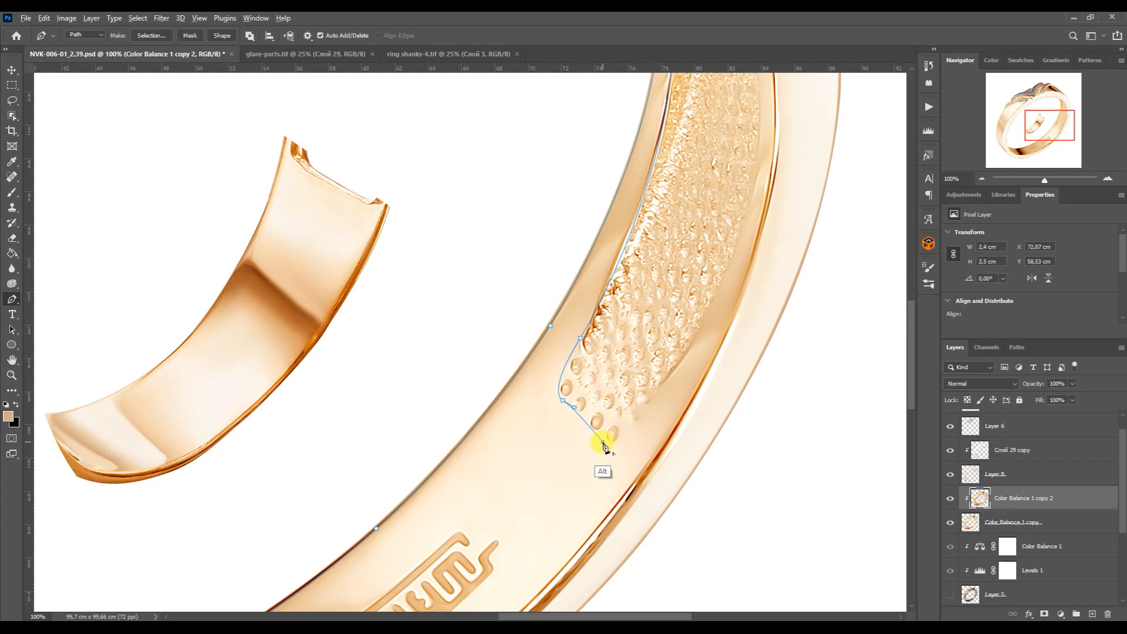
pyautogui.moveTo(1037, 137); pyautogui.dragTo(1043, 127)
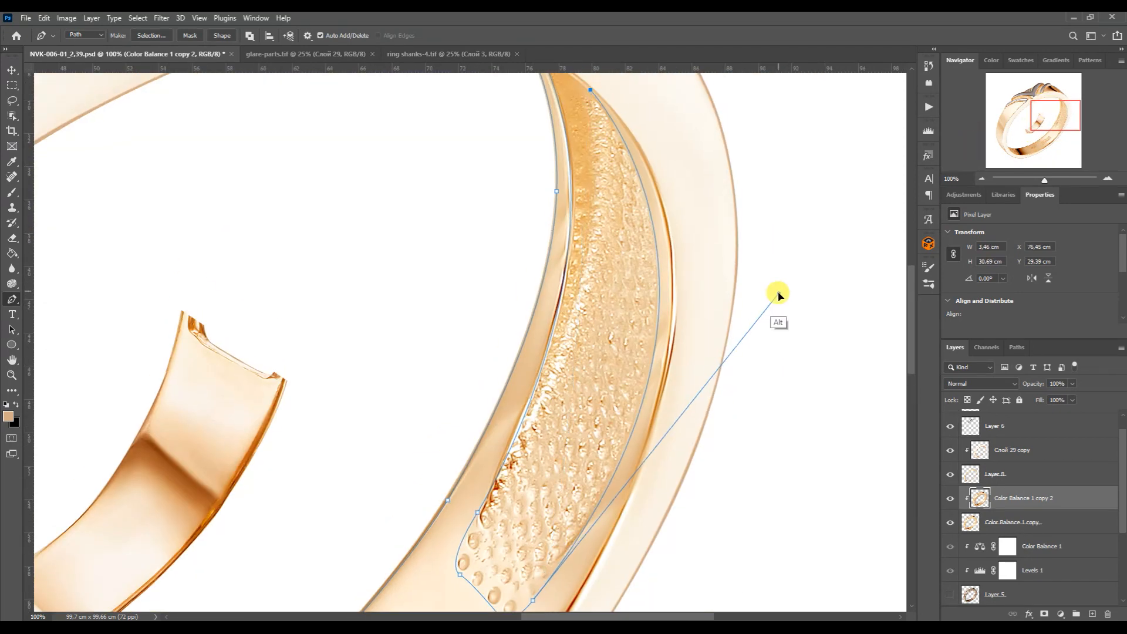
# Continue the path down the outer edge of the inner wall, from beside the textured patch to below the logo stamp.
pyautogui.click(634, 494)
pyautogui.moveTo(639, 125); pyautogui.dragTo(755, 217)
pyautogui.moveTo(634, 494); pyautogui.dragTo(591, 599)
pyautogui.moveTo(1044, 107); pyautogui.dragTo(1035, 127)
pyautogui.click(469, 546)
pyautogui.moveTo(755, 254); pyautogui.dragTo(712, 401)
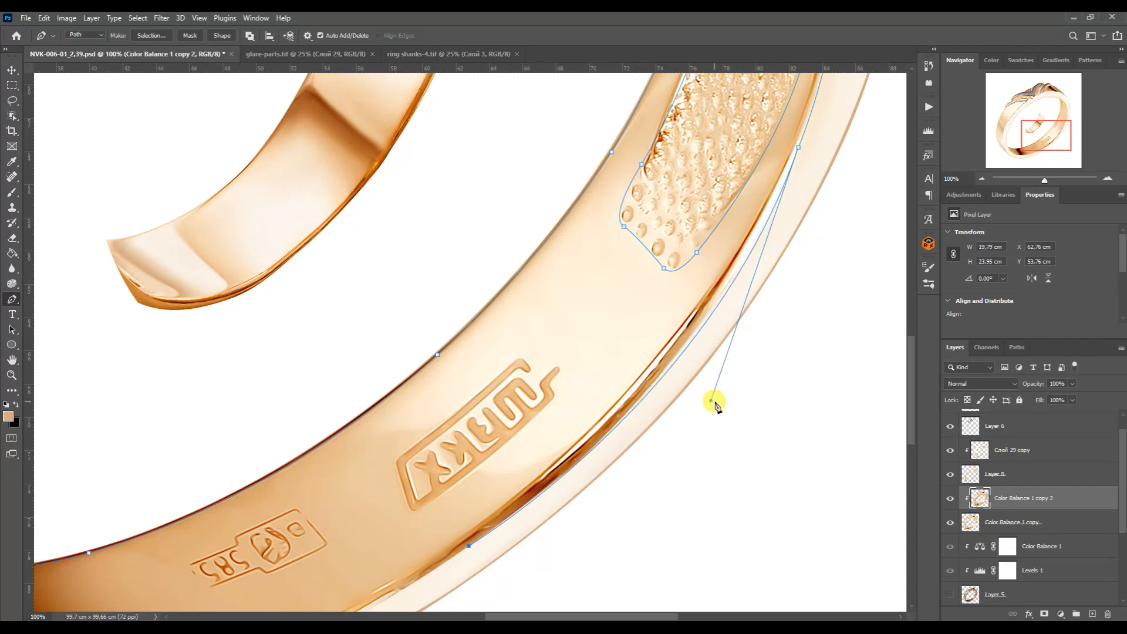
# Carry the path along the wall's lower edge and around the small textured patch, refining the curve with an added anchor.
pyautogui.moveTo(1043, 137); pyautogui.dragTo(1029, 150)
pyautogui.moveTo(584, 407); pyautogui.dragTo(234, 581)
pyautogui.click(159, 393)
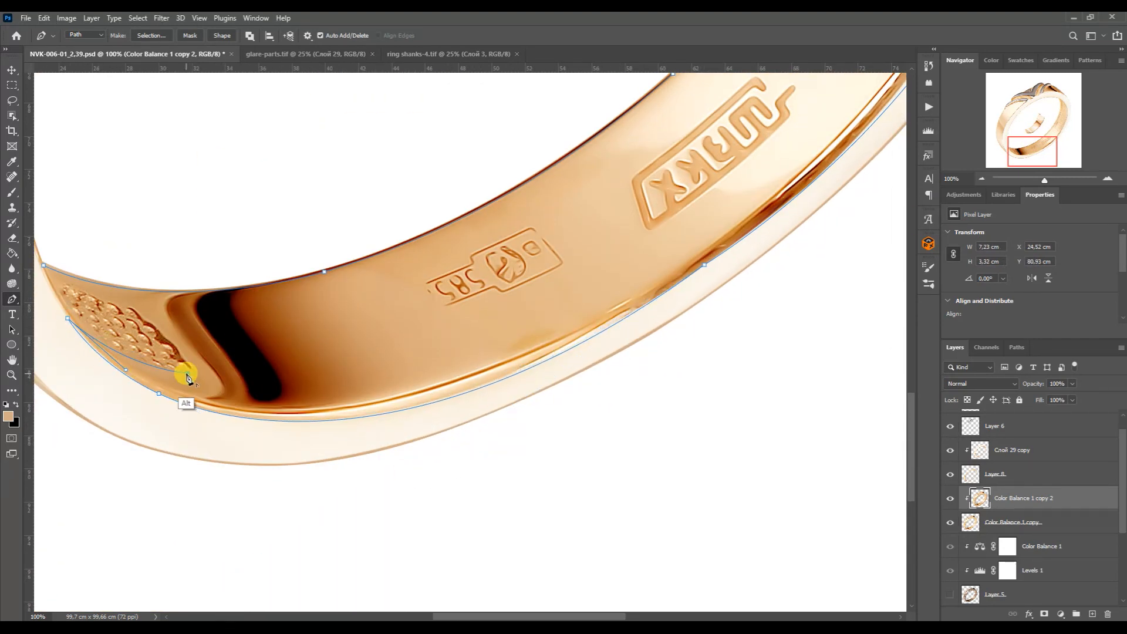
pyautogui.moveTo(1028, 145); pyautogui.dragTo(1050, 123)
pyautogui.moveTo(704, 260); pyautogui.dragTo(697, 274)
pyautogui.moveTo(1039, 117); pyautogui.dragTo(1026, 137)
pyautogui.click(450, 445)
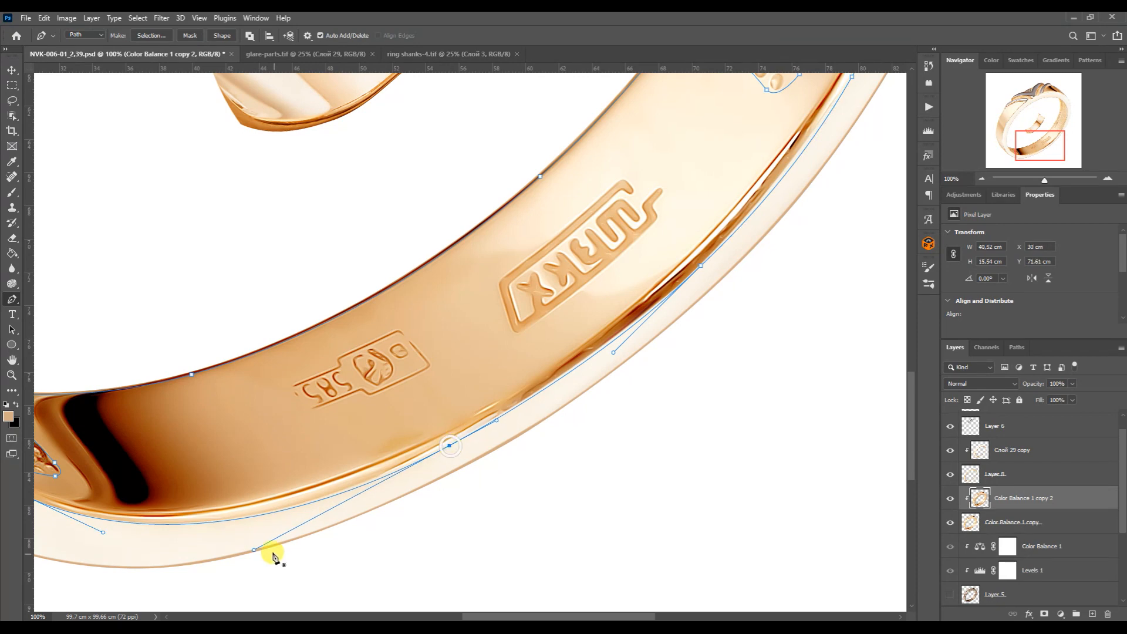
pyautogui.moveTo(1036, 141); pyautogui.dragTo(1039, 131)
# Convert the inner wall path to a selection and copy that area to a new layer.
pyautogui.hotkey('ctrl', '-')
pyautogui.hotkey('ctrl', '-')
pyautogui.hotkey('ctrl', '-')
pyautogui.hotkey('ctrl', 'Return')
pyautogui.hotkey('ctrl', 'j')
# Move the wide gold band piece onto the lower inner wall and place its layer above the wall copy.
pyautogui.click(12, 70)
pyautogui.moveTo(439, 285); pyautogui.dragTo(457, 330)
pyautogui.moveTo(978, 594); pyautogui.dragTo(979, 439)
pyautogui.moveTo(467, 343); pyautogui.dragTo(483, 397)
# Enlarge and position the gold band piece over the lower inner wall and clip it to the wall copy.
pyautogui.hotkey('ctrl', 't')
pyautogui.moveTo(519, 294); pyautogui.dragTo(534, 307)
pyautogui.moveTo(470, 375); pyautogui.dragTo(458, 386)
pyautogui.moveTo(512, 343); pyautogui.dragTo(639, 221)
pyautogui.press('Return')
pyautogui.keyDown('alt'); pyautogui.click(958, 462); pyautogui.keyUp('alt')
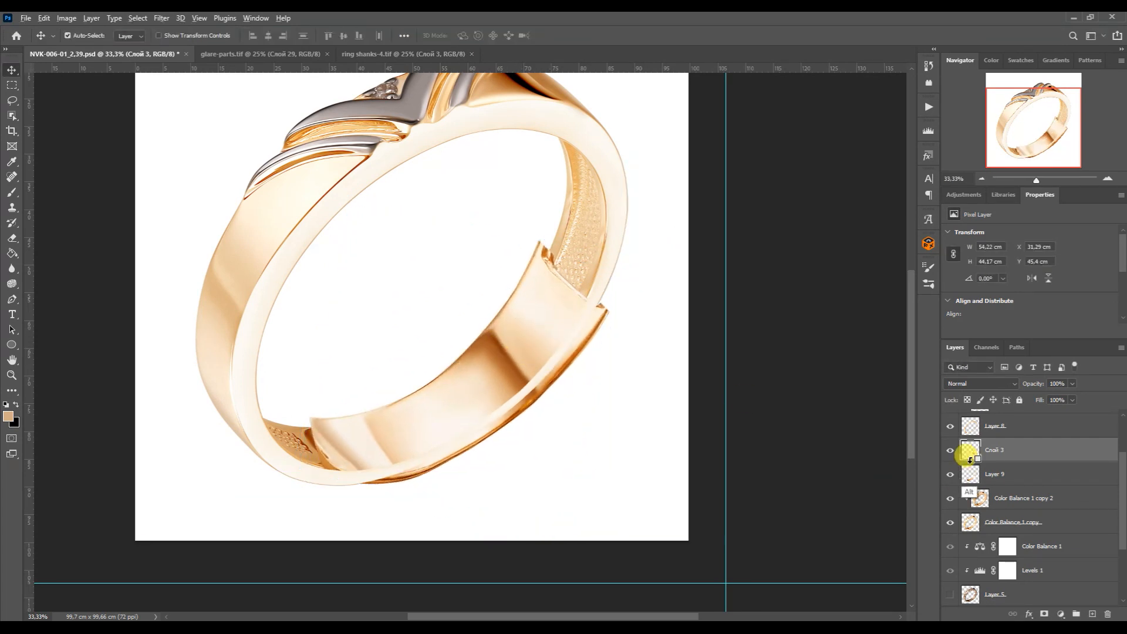
# Warp the clipped gold band piece so it follows the curve of the ring's lower inner wall.
pyautogui.hotkey('ctrl', 't')
pyautogui.rightClick(434, 433)
pyautogui.click(464, 272)
pyautogui.moveTo(309, 485); pyautogui.dragTo(268, 493)
pyautogui.moveTo(268, 412); pyautogui.dragTo(243, 396)
pyautogui.moveTo(269, 493); pyautogui.dragTo(262, 487)
pyautogui.moveTo(362, 487); pyautogui.dragTo(404, 473)
pyautogui.moveTo(309, 321); pyautogui.dragTo(313, 337)
pyautogui.moveTo(238, 390); pyautogui.dragTo(243, 388)
pyautogui.moveTo(609, 239); pyautogui.dragTo(638, 116)
pyautogui.moveTo(609, 402); pyautogui.dragTo(600, 390)
pyautogui.moveTo(416, 326); pyautogui.dragTo(427, 331)
pyautogui.moveTo(407, 370); pyautogui.dragTo(415, 385)
pyautogui.moveTo(639, 115); pyautogui.dragTo(644, 66)
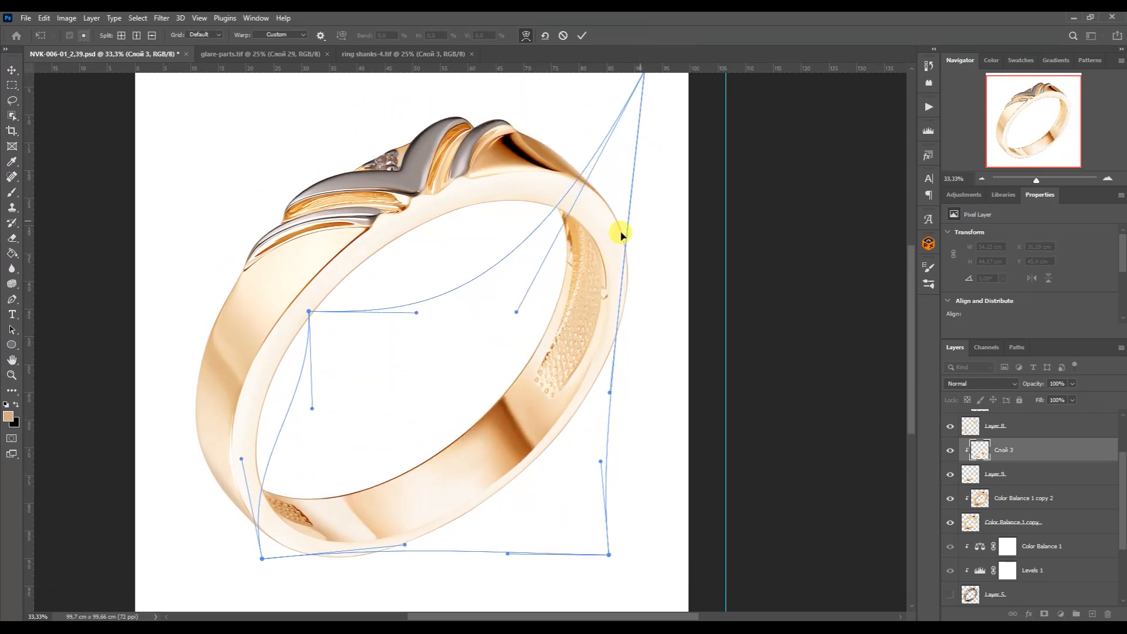
pyautogui.press('Return')
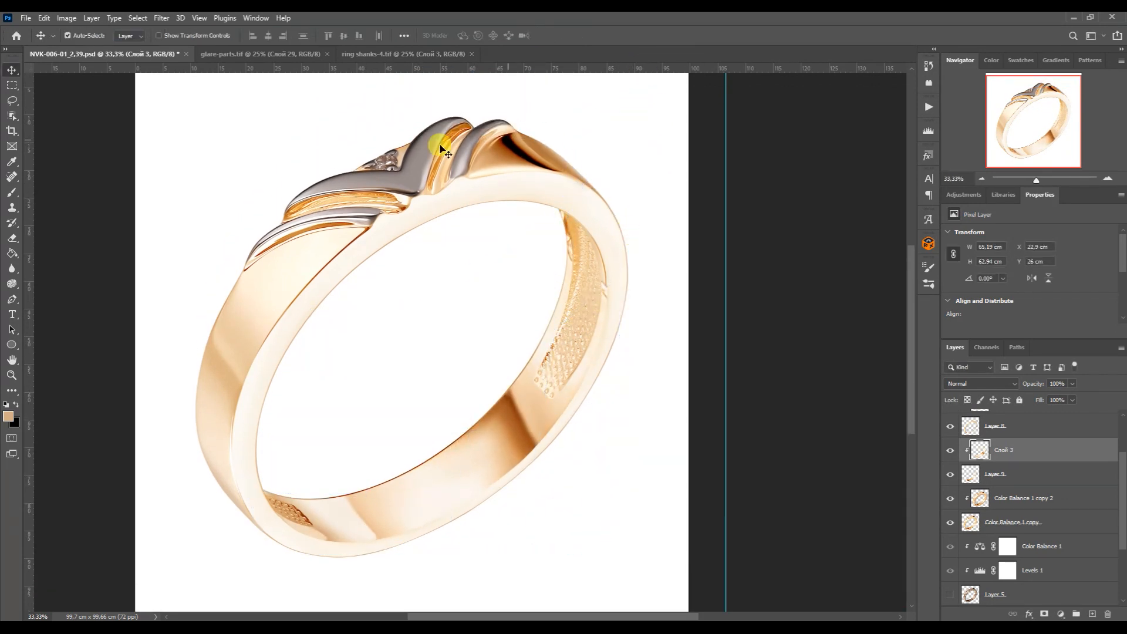
# Warp the gold band piece again, shifting its dark glare toward the lower end of the large textured patch.
pyautogui.click(12, 193)
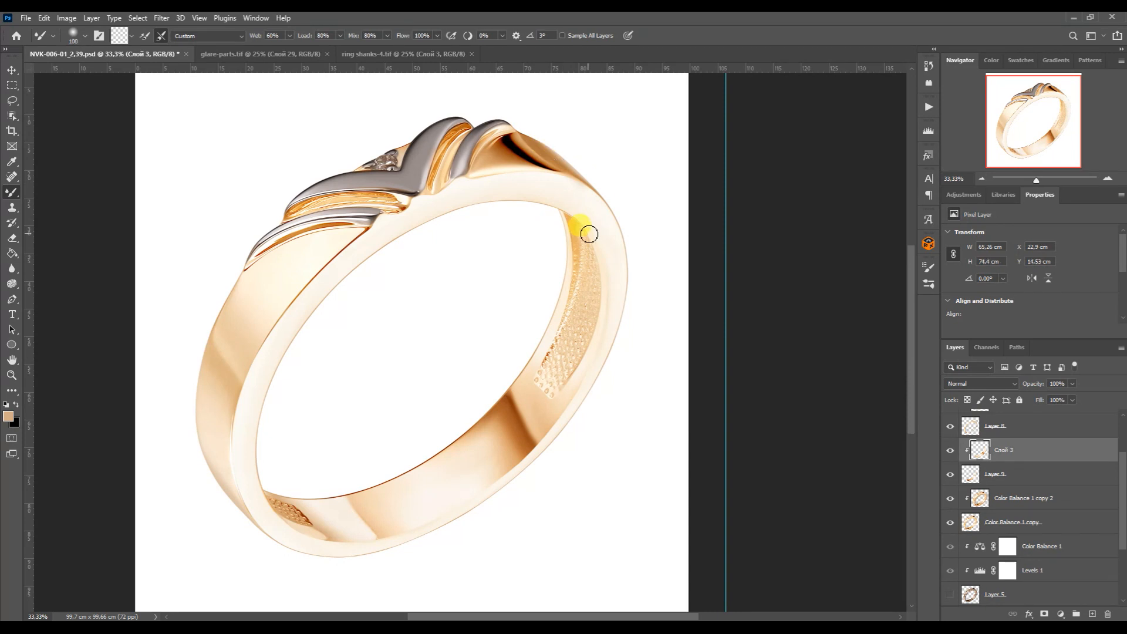
pyautogui.hotkey('ctrl', 't')
pyautogui.rightClick(524, 395)
pyautogui.click(549, 227)
pyautogui.moveTo(445, 416); pyautogui.dragTo(460, 398)
pyautogui.moveTo(552, 492); pyautogui.dragTo(586, 452)
pyautogui.moveTo(390, 424); pyautogui.dragTo(397, 418)
pyautogui.moveTo(394, 521); pyautogui.dragTo(399, 530)
pyautogui.moveTo(637, 530); pyautogui.dragTo(619, 507)
pyautogui.press('Return')
pyautogui.press('b')
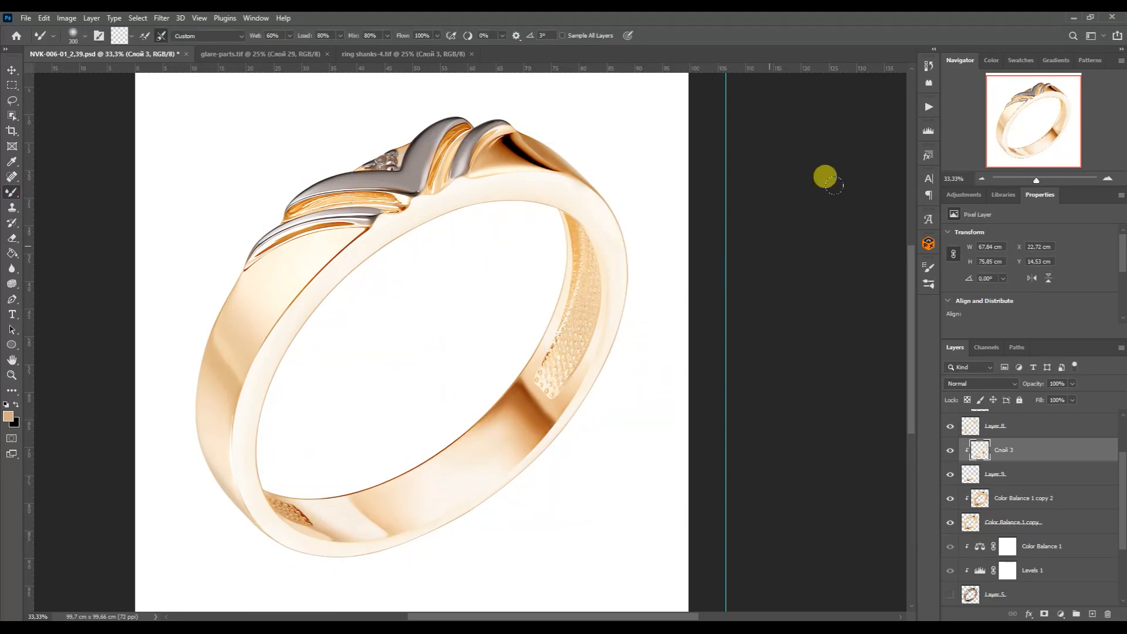
# Run the Blur Metal MAX action on the warped gold band piece.
pyautogui.click(928, 106)
pyautogui.click(843, 589)
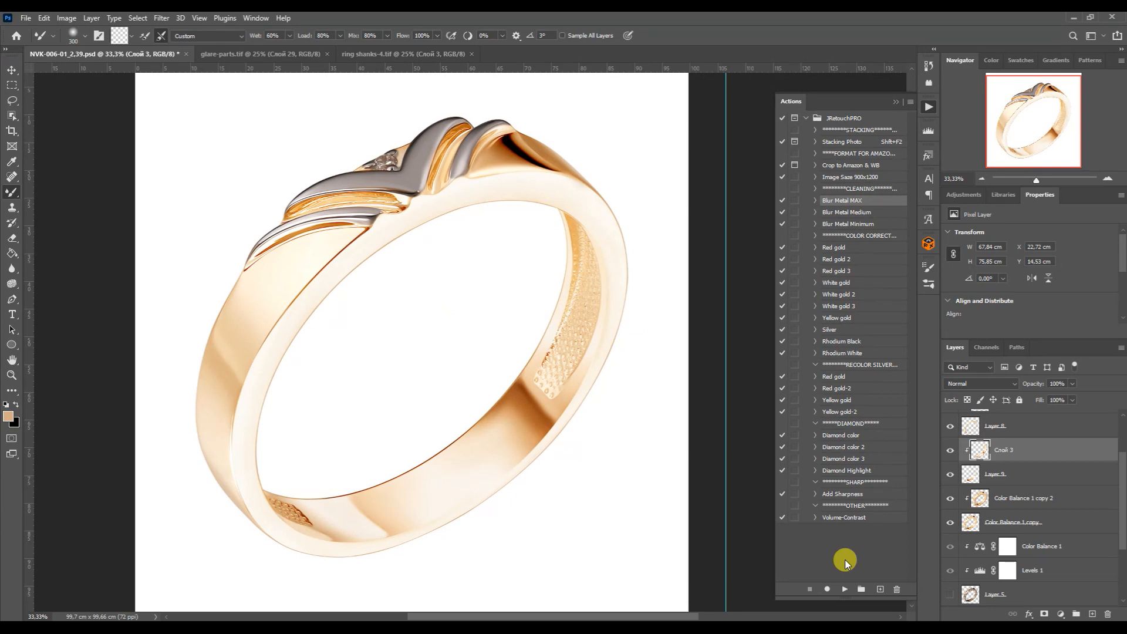
pyautogui.click(928, 107)
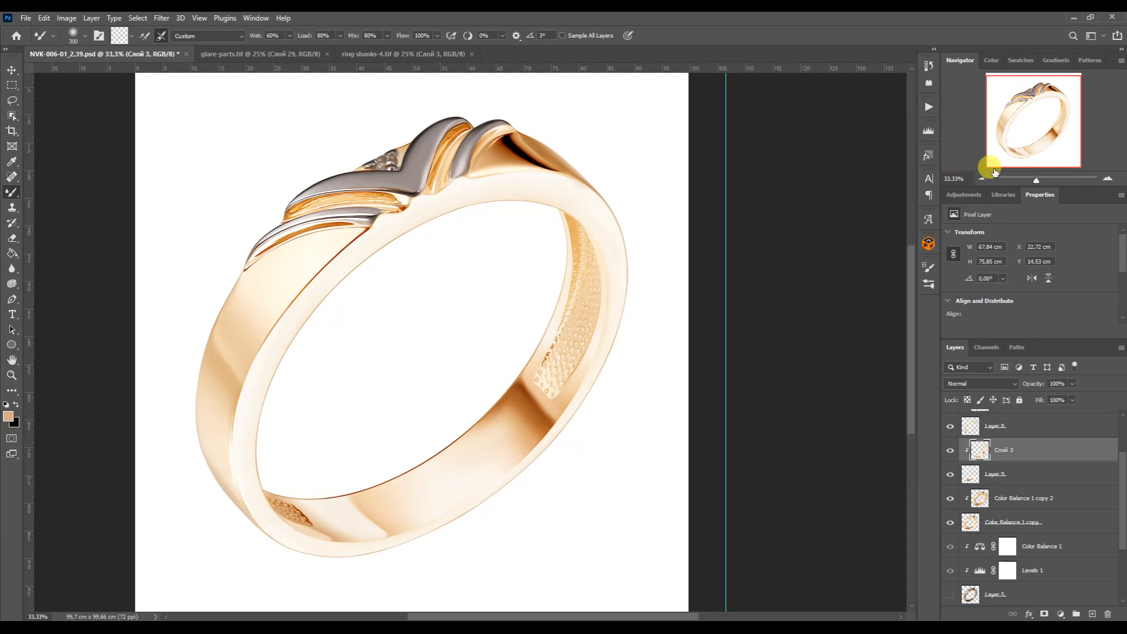
# On Color Balance 1 copy 2, outline the outer band area beside the white gap along the rim with a closed path.
pyautogui.click(1107, 178)
pyautogui.moveTo(1023, 127)
pyautogui.mouseDown()
pyautogui.moveTo(999, 136)
pyautogui.moveTo(1006, 117)
pyautogui.mouseUp()
pyautogui.click(1006, 499)
pyautogui.click(1108, 179)
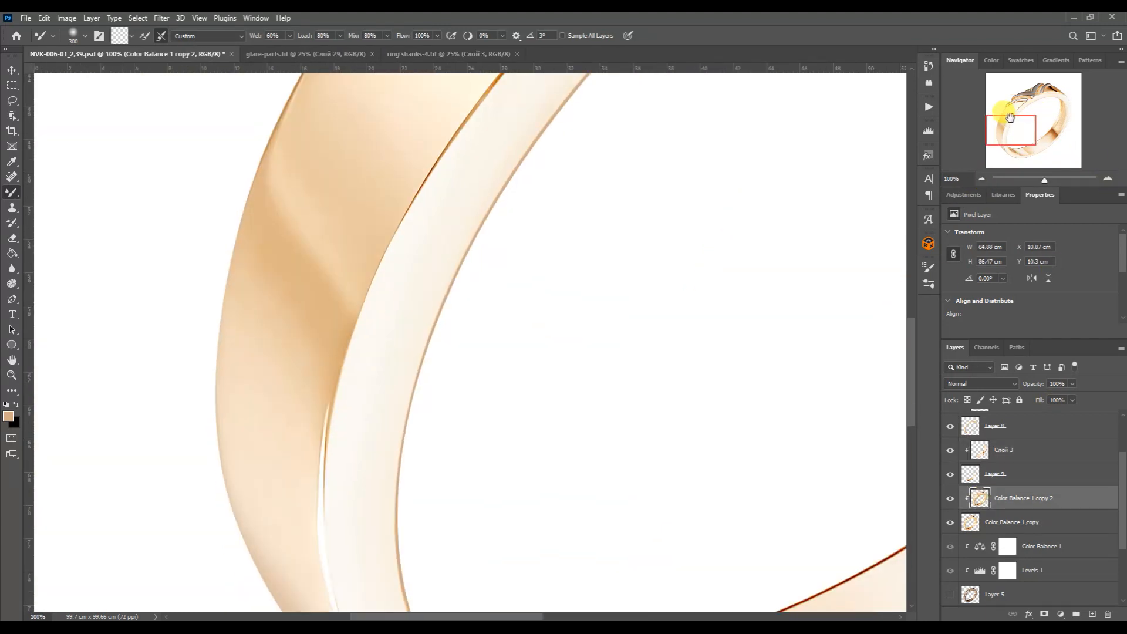
pyautogui.press('p')
pyautogui.click(353, 321)
pyautogui.scroll(-3, 356, 334)
pyautogui.click(390, 556)
pyautogui.moveTo(353, 159); pyautogui.dragTo(264, 413)
pyautogui.click(278, 137)
pyautogui.click(355, 161)
# Load the path as a selection and smear the band color over the white gap with the Mixer Brush.
pyautogui.click(1016, 347)
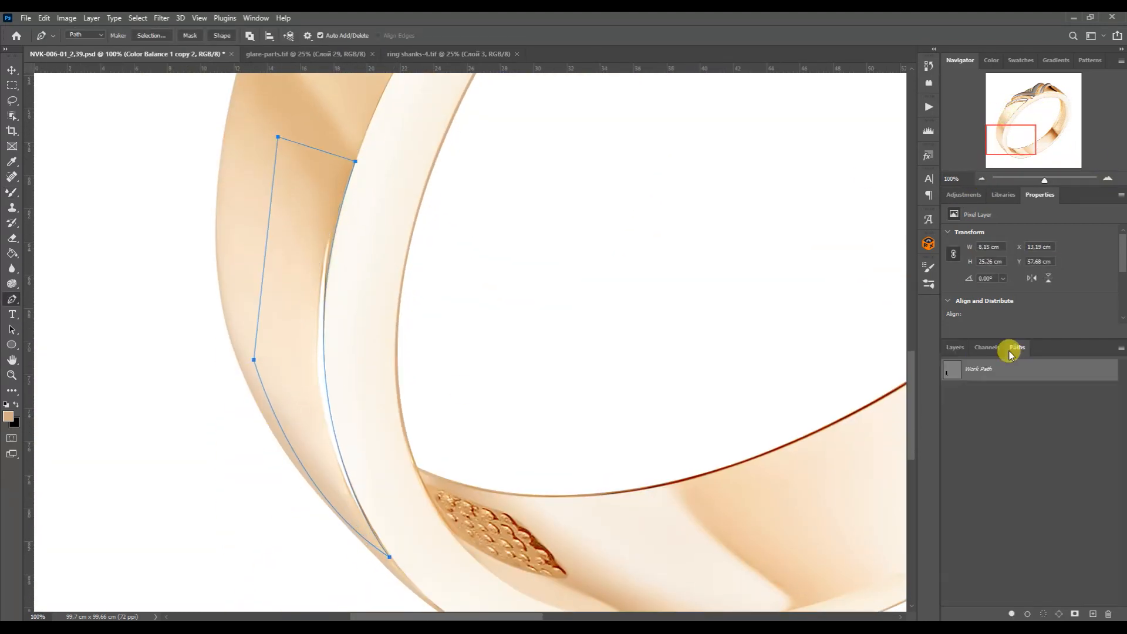
pyautogui.keyDown('ctrl'); pyautogui.click(951, 369); pyautogui.keyUp('ctrl')
pyautogui.click(12, 193)
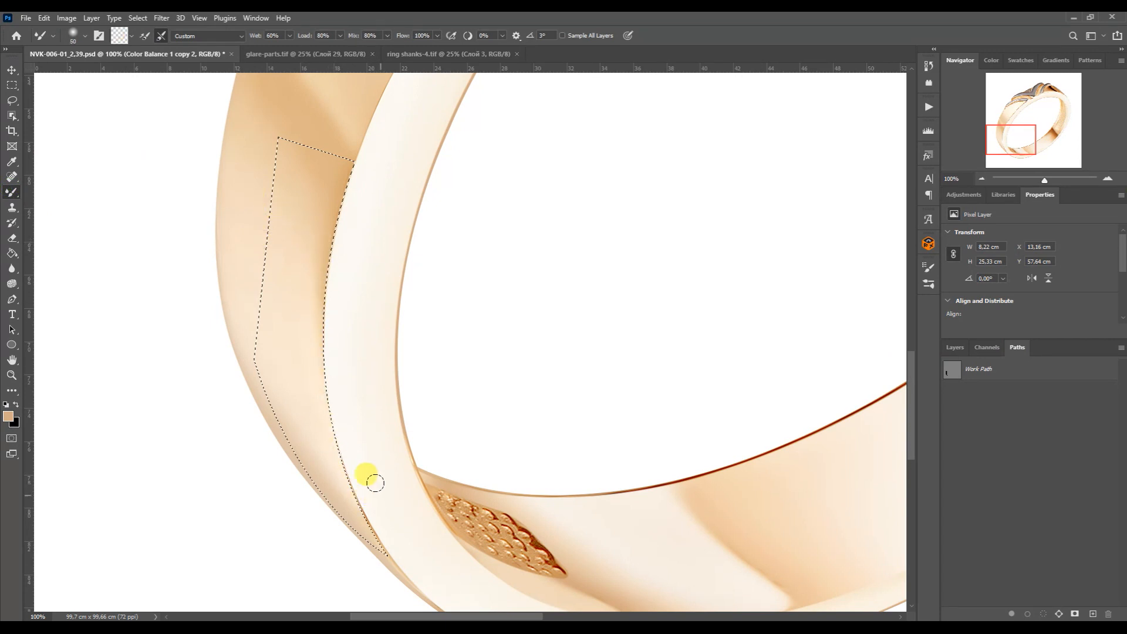
pyautogui.hotkey('ctrl', '0')
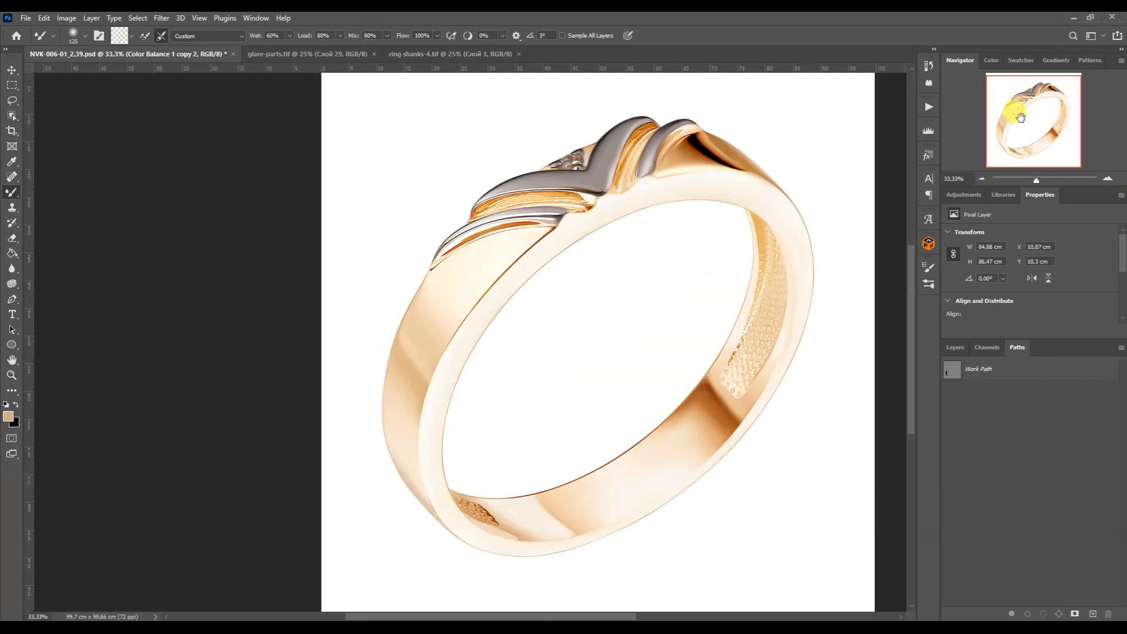
# Add a new layer above Слой 29 copy and draw a thin crescent path along the inner wall's lower right edge.
pyautogui.click(954, 347)
pyautogui.click(997, 464)
pyautogui.hotkey('ctrl', 'shift', 'alt', 'n')
pyautogui.press('p')
pyautogui.click(1108, 178)
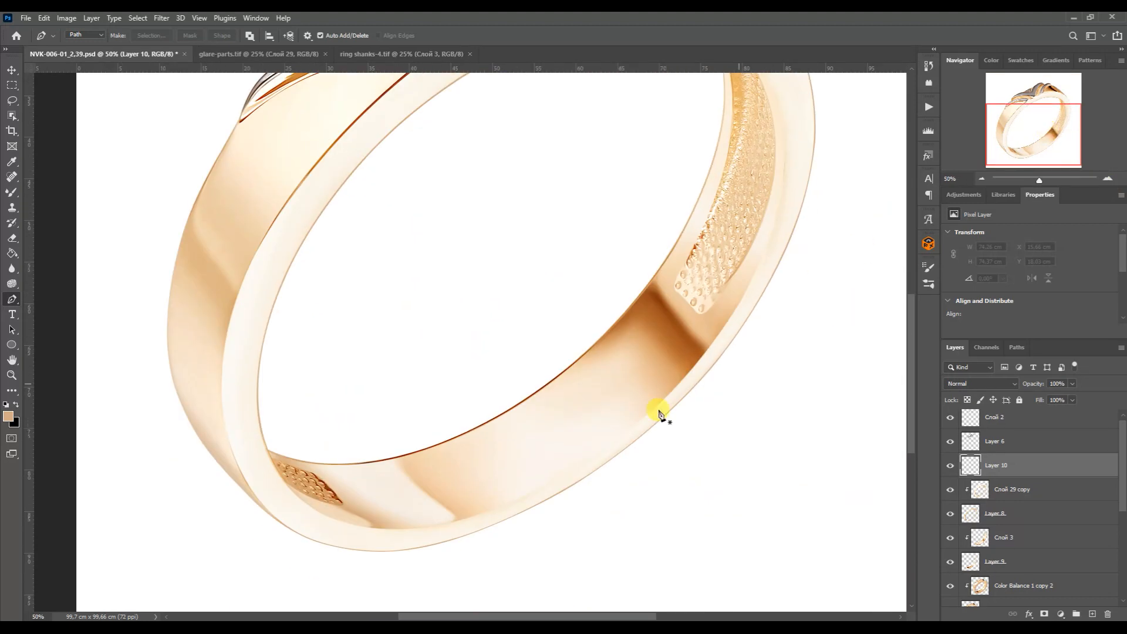
pyautogui.moveTo(540, 499); pyautogui.dragTo(732, 426)
pyautogui.moveTo(776, 216); pyautogui.dragTo(780, 203)
pyautogui.moveTo(733, 426); pyautogui.dragTo(737, 427)
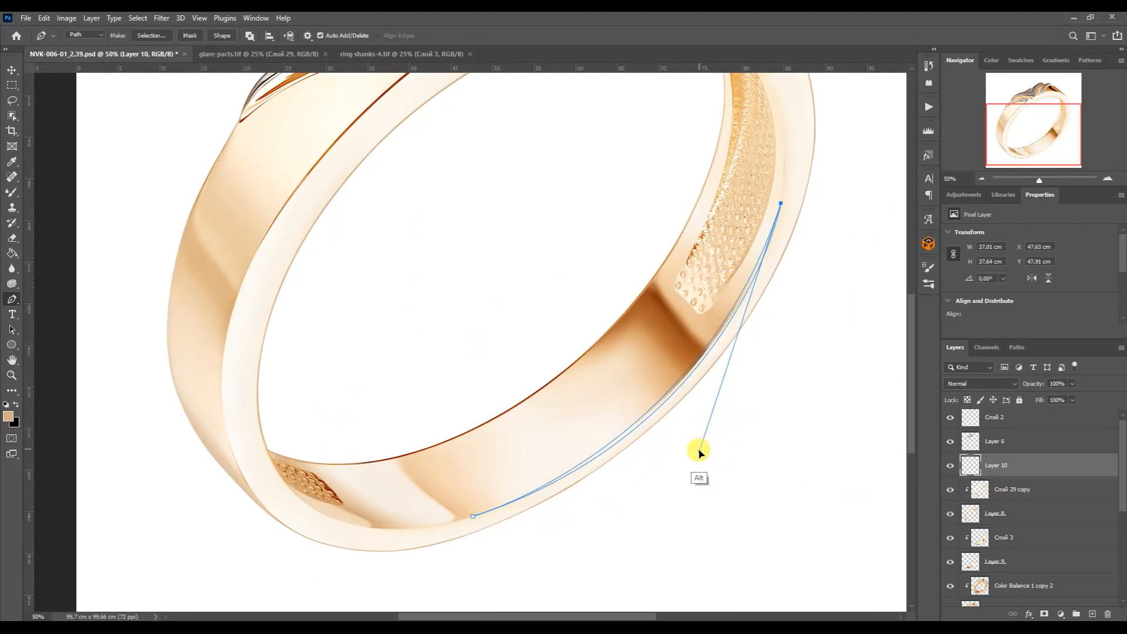
# Convert the crescent path to a selection and paint it dark brown with a brush enlarged to 500.
pyautogui.hotkey('ctrl', 'Return')
pyautogui.press('b')
pyautogui.press(']')
pyautogui.press(']')
pyautogui.press(']')
pyautogui.press(']')
pyautogui.press(']')
pyautogui.press(']')
pyautogui.press(']')
pyautogui.press(']')
pyautogui.press(']')
pyautogui.moveTo(774, 232); pyautogui.dragTo(528, 492)
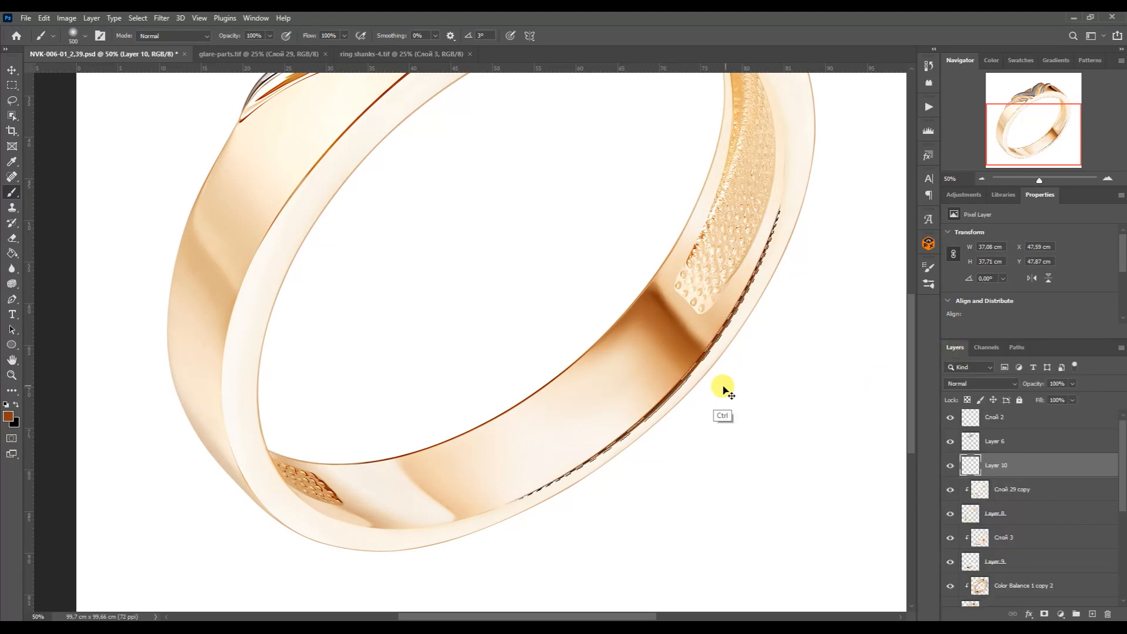
# On Color Balance 1 copy 2, touch up the thin brown outline along the inner wall's inner edge with the brush.
pyautogui.click(981, 588)
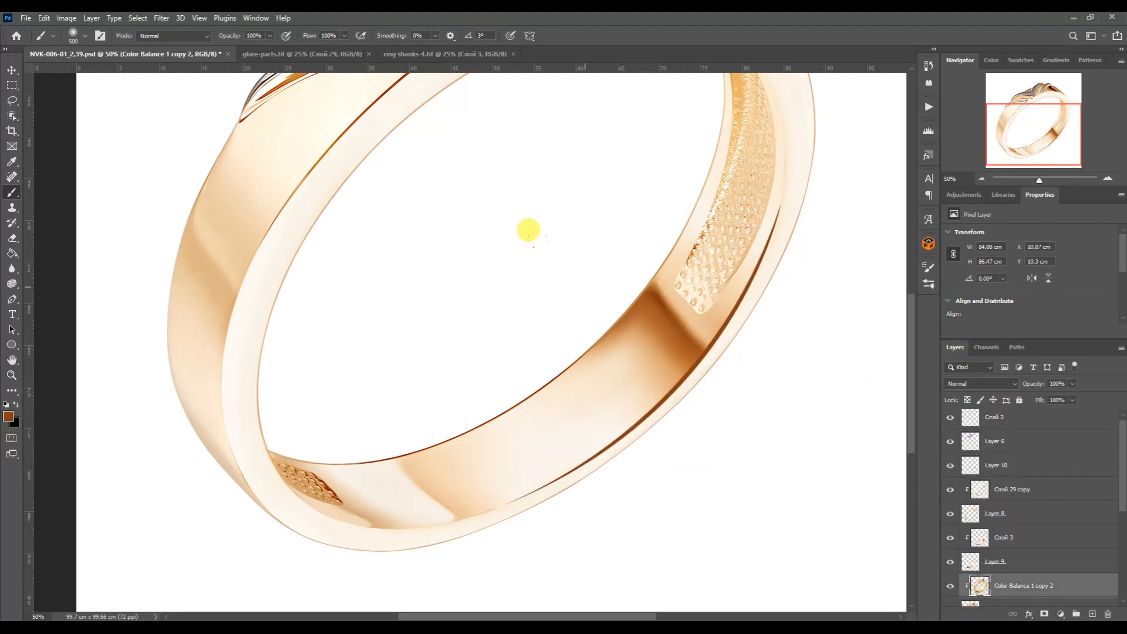
pyautogui.click(1107, 179)
pyautogui.click(1107, 179)
pyautogui.moveTo(1042, 136); pyautogui.dragTo(1022, 148)
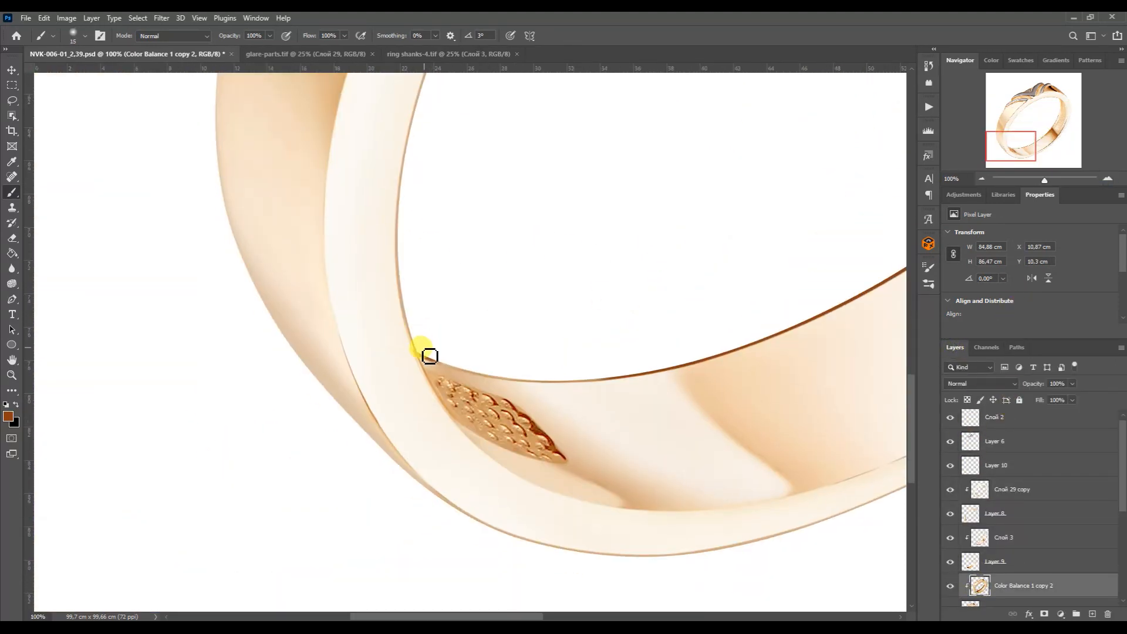
pyautogui.click(1046, 131)
pyautogui.scroll(6, 683, 228)
pyautogui.press(']')
pyautogui.press(']')
pyautogui.press(']')
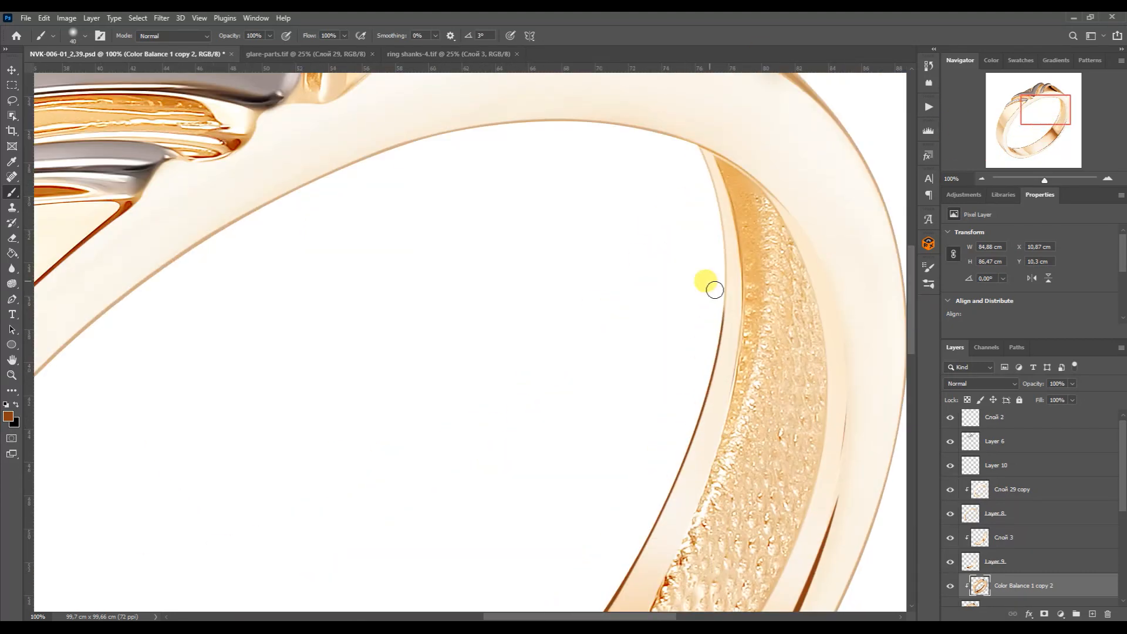
# Merge copies of Layer 10 and the retouch layers beneath it, and clip a duplicate to the merged layer.
pyautogui.click(981, 178)
pyautogui.click(981, 178)
pyautogui.scroll(1, 1077, 487)
pyautogui.click(1072, 471)
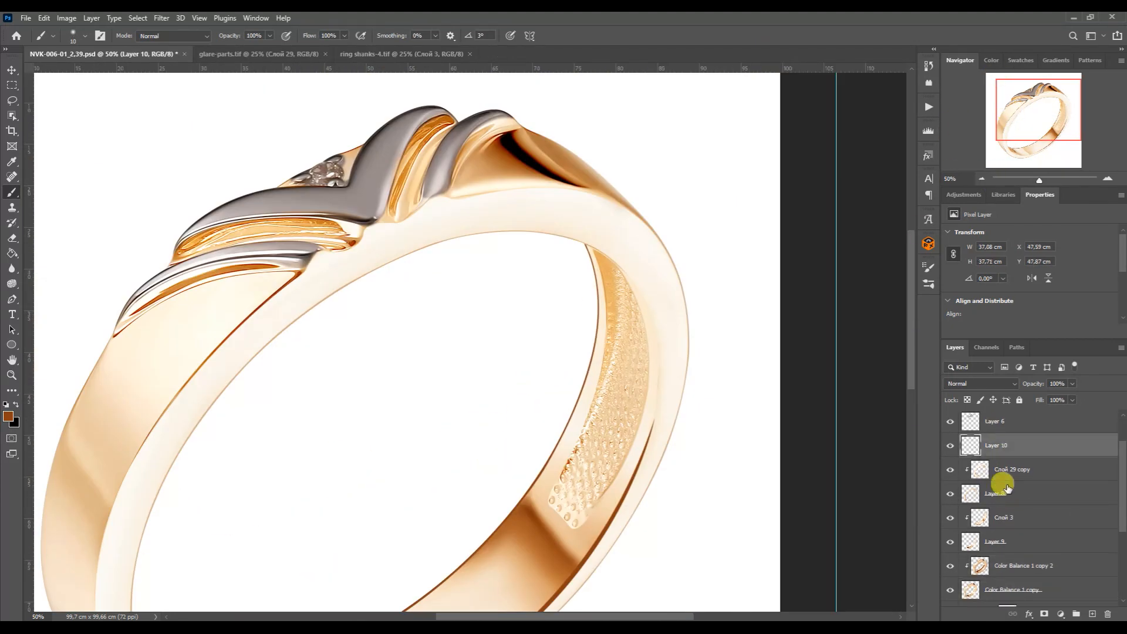
pyautogui.scroll(-10, 1039, 499)
pyautogui.keyDown('shift'); pyautogui.click(1021, 511); pyautogui.keyUp('shift')
pyautogui.scroll(10, 1021, 502)
pyautogui.hotkey('ctrl', 'e')
# Apply an 11.1-pixel Gaussian Blur to the clipped duplicate and hide it with an inverted layer mask.
pyautogui.click(161, 18)
pyautogui.moveTo(176, 168)
pyautogui.click(355, 212)
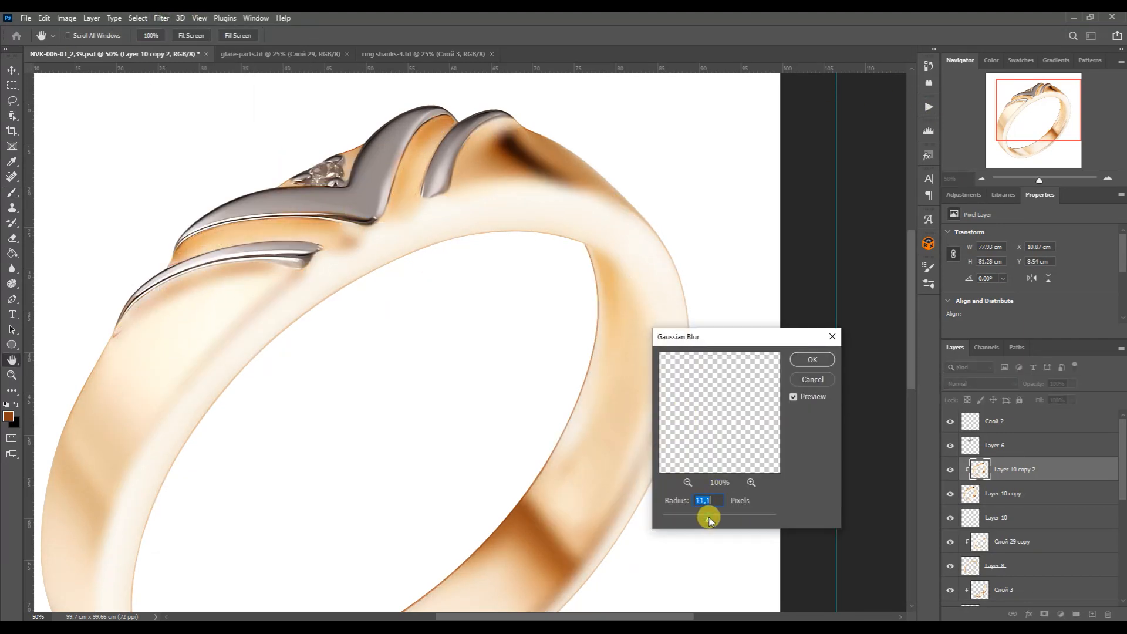
pyautogui.press('Return')
pyautogui.click(1044, 613)
pyautogui.hotkey('ctrl', 'i')
# Paint white on the mask along the rim's upper edge beneath the ornament to blend the metal transition.
pyautogui.click(13, 192)
pyautogui.click(1107, 179)
pyautogui.click(1107, 178)
pyautogui.click(1107, 179)
pyautogui.moveTo(1046, 108); pyautogui.dragTo(1067, 95)
pyautogui.press(']')
pyautogui.press(']')
pyautogui.moveTo(608, 267)
pyautogui.mouseDown()
pyautogui.moveTo(427, 196)
pyautogui.moveTo(329, 190)
pyautogui.mouseUp()
pyautogui.moveTo(316, 194); pyautogui.dragTo(766, 275)
pyautogui.moveTo(766, 276); pyautogui.dragTo(711, 263)
pyautogui.moveTo(1034, 99); pyautogui.dragTo(1025, 104)
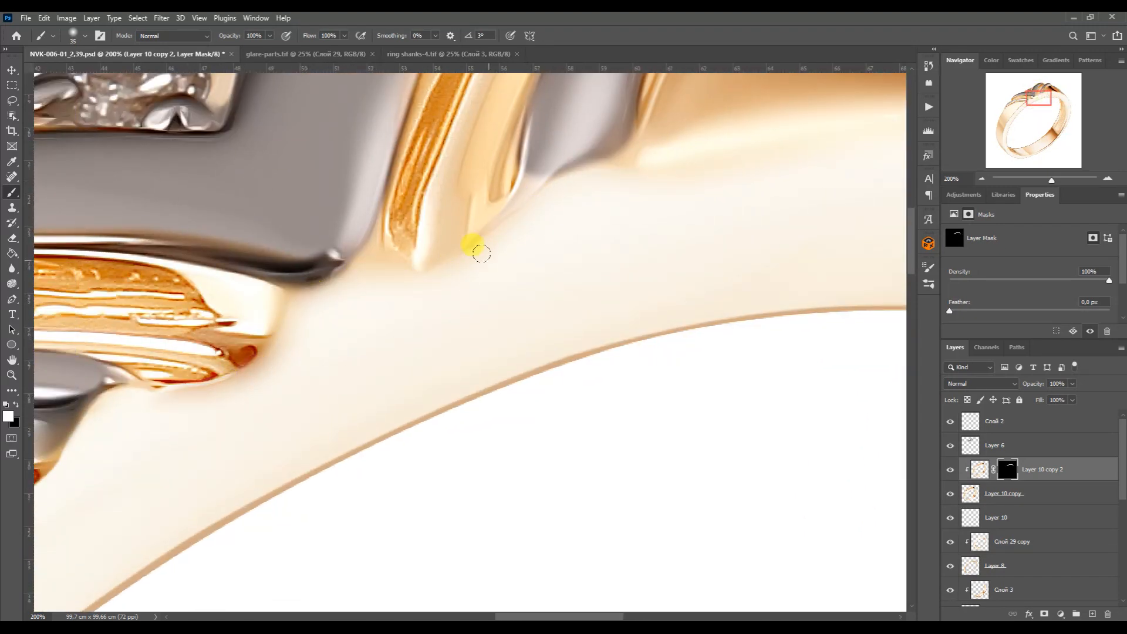
pyautogui.moveTo(1037, 91); pyautogui.dragTo(1024, 97)
pyautogui.moveTo(560, 224); pyautogui.dragTo(570, 234)
# Try to blur the seam between the outer band and the rim below the ornament through the mask.
pyautogui.moveTo(1027, 104)
pyautogui.mouseDown()
pyautogui.moveTo(1000, 135)
pyautogui.moveTo(1019, 107)
pyautogui.mouseUp()
pyautogui.moveTo(719, 158); pyautogui.dragTo(579, 259)
pyautogui.doubleClick(981, 178)
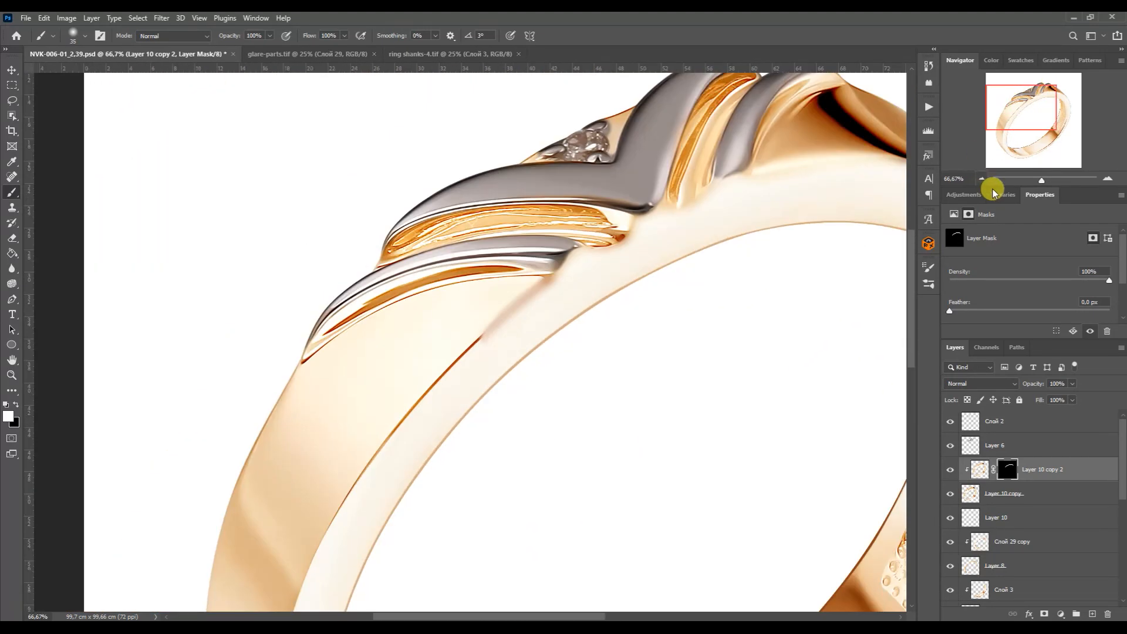
pyautogui.hotkey('ctrl', 'z')
pyautogui.hotkey('ctrl', 'z')
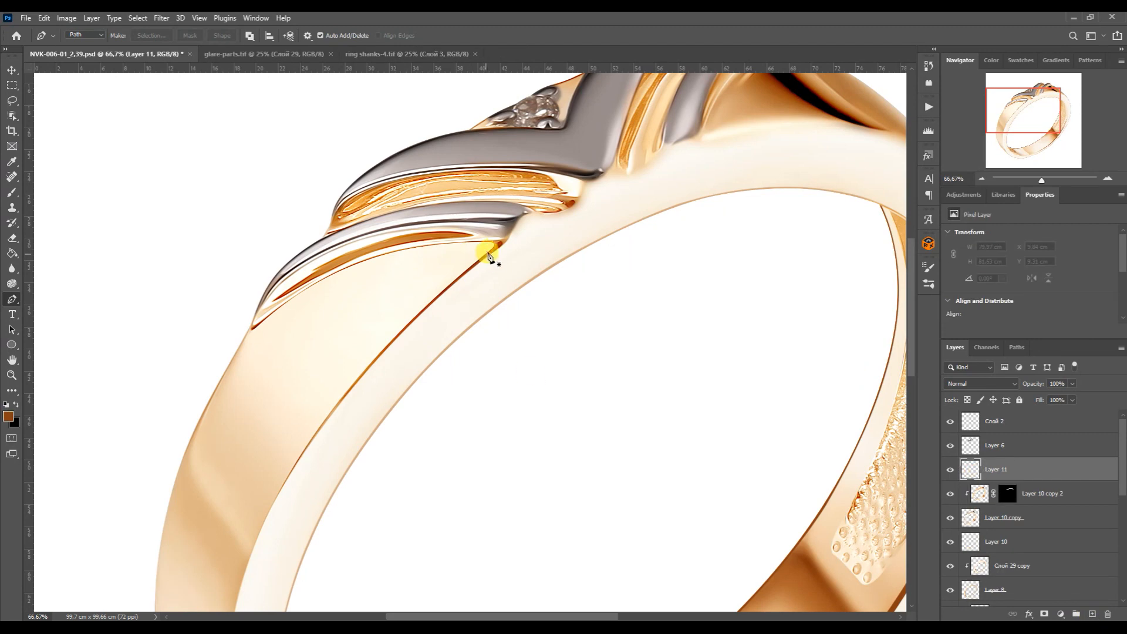
# On a new layer above the masked blur, draw a thin curved path along the seam between outer band and rim.
pyautogui.click(982, 178)
pyautogui.moveTo(486, 164); pyautogui.dragTo(246, 357)
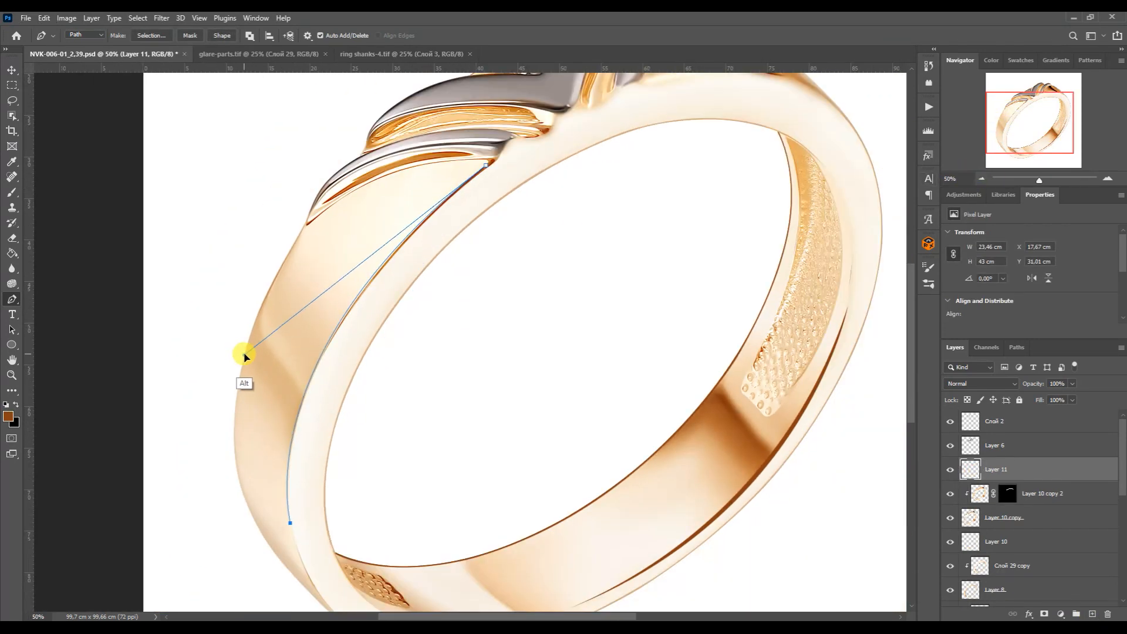
pyautogui.moveTo(307, 435); pyautogui.dragTo(262, 339)
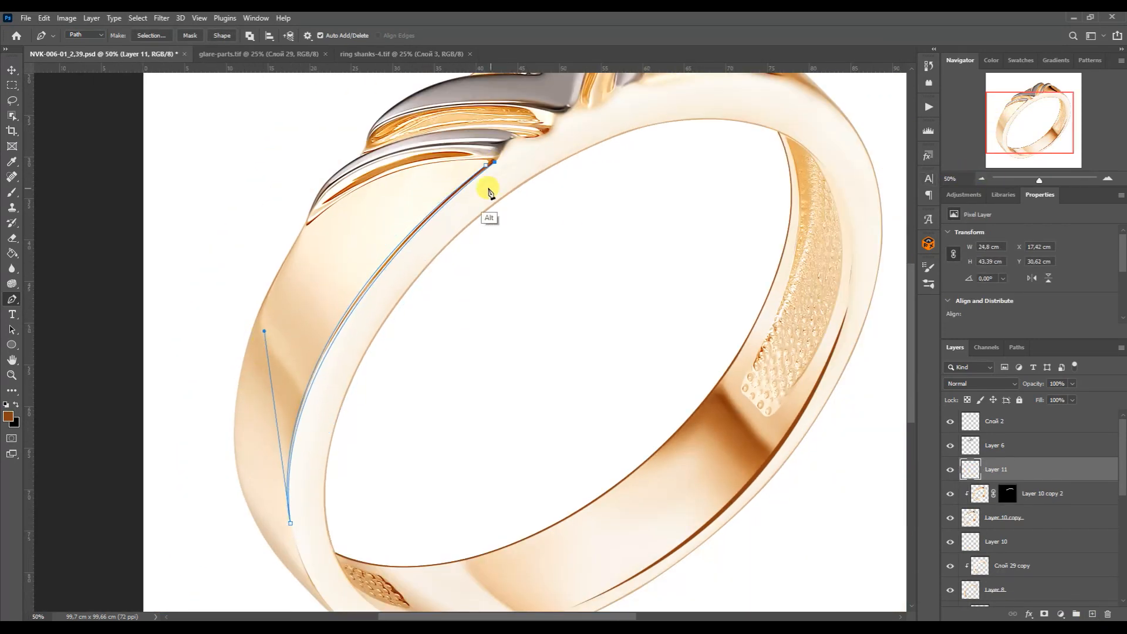
# Convert the seam path to a feathered selection and paint it with a dark reddish-brown sampled from the seam.
pyautogui.hotkey('ctrl', 'Return')
pyautogui.hotkey('shift', 'F6')
pyautogui.press('Return')
pyautogui.click(12, 192)
pyautogui.keyDown('alt'); pyautogui.click(470, 174); pyautogui.keyUp('alt')
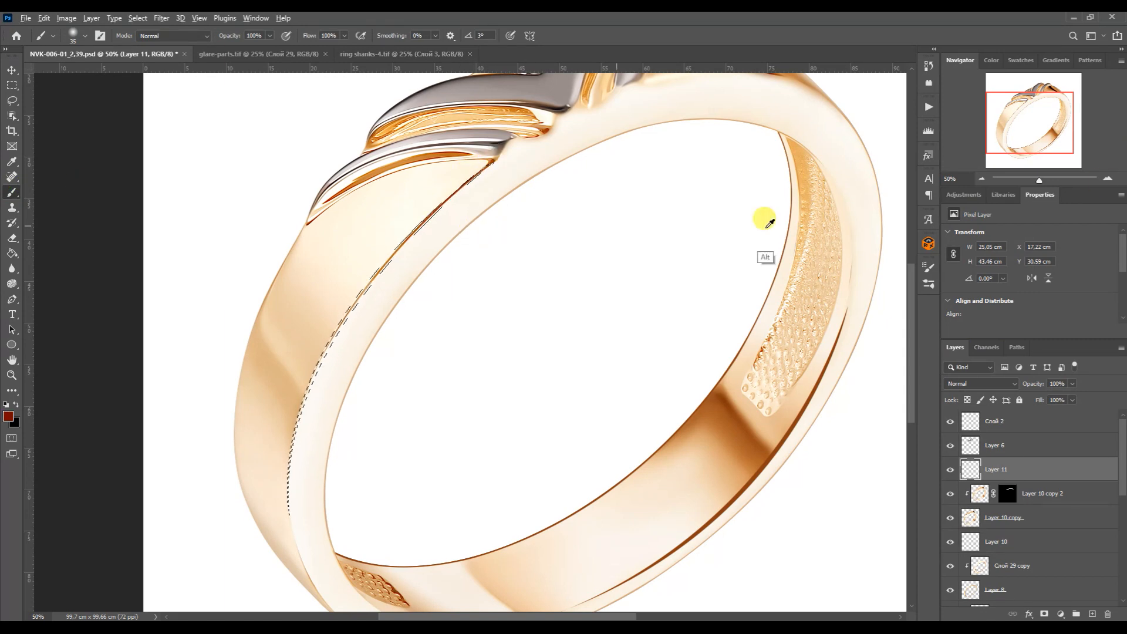
# Run the Silver color correction action on Layer 6, which holds the white metal ornament.
pyautogui.moveTo(1034, 131); pyautogui.dragTo(1039, 122)
pyautogui.click(973, 447)
pyautogui.click(928, 107)
pyautogui.click(842, 331)
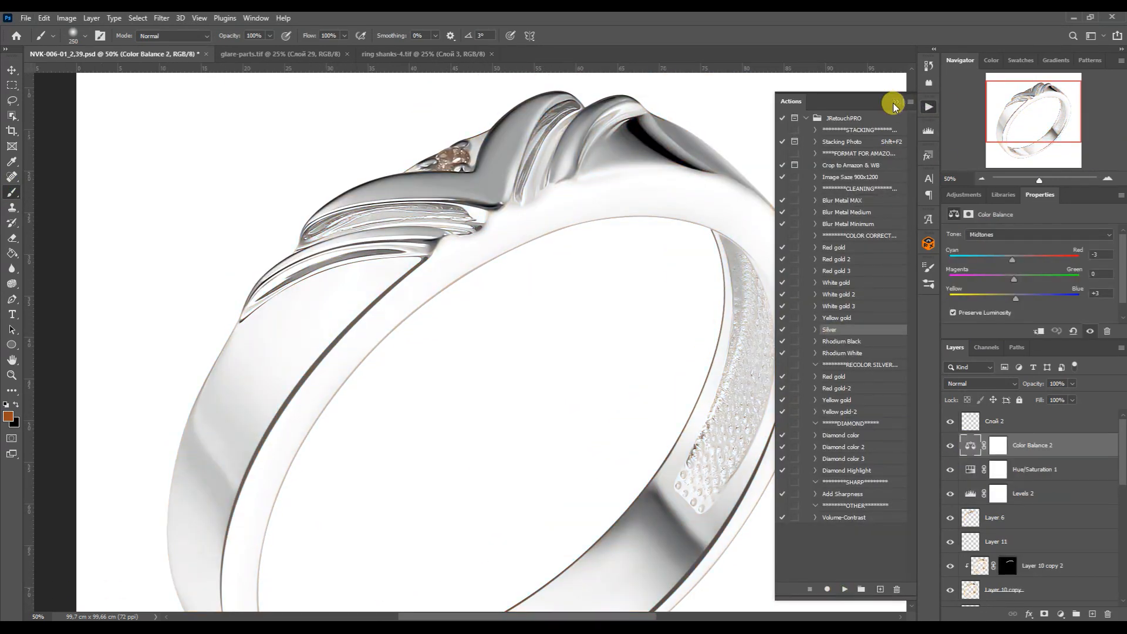
# Clip the Levels 2, Hue/Saturation 1 and Color Balance 2 adjustments to Layer 6.
pyautogui.click(898, 102)
pyautogui.keyDown('alt'); pyautogui.click(971, 505); pyautogui.keyUp('alt')
pyautogui.keyDown('alt'); pyautogui.click(971, 481); pyautogui.keyUp('alt')
pyautogui.keyDown('alt'); pyautogui.click(969, 457); pyautogui.keyUp('alt')
# Brighten the silver ornament by lowering the white and midtone input levels of Levels 2.
pyautogui.click(979, 493)
pyautogui.moveTo(1101, 320); pyautogui.dragTo(1088, 319)
pyautogui.moveTo(1017, 318); pyautogui.dragTo(999, 313)
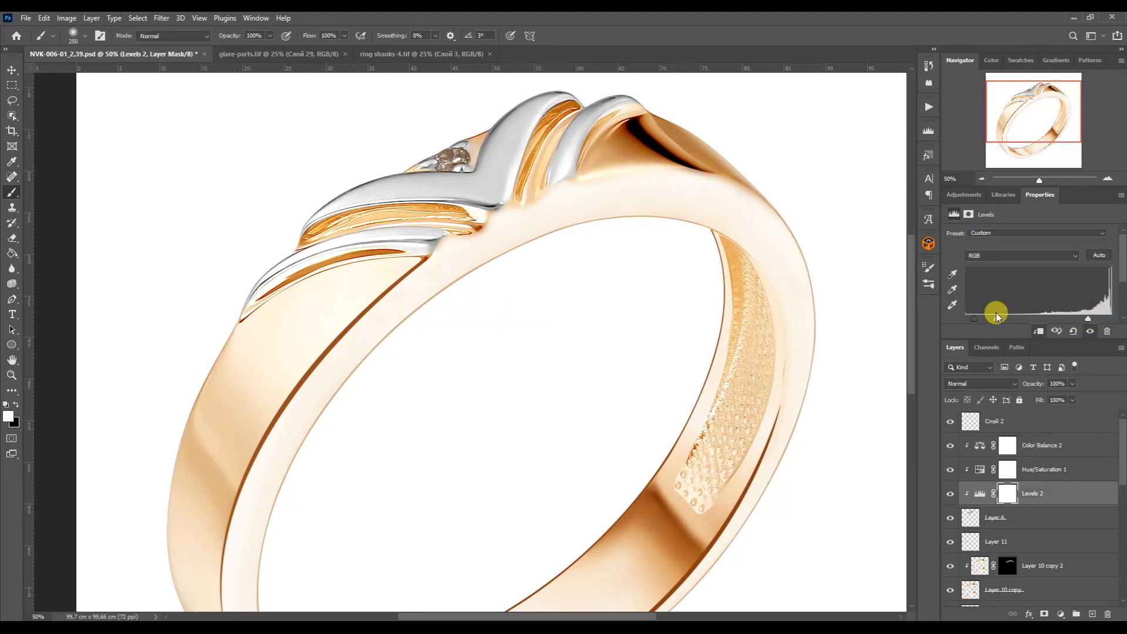
# Open diamond.tif and bring a round diamond into the ring document above Слой 2.
pyautogui.click(972, 421)
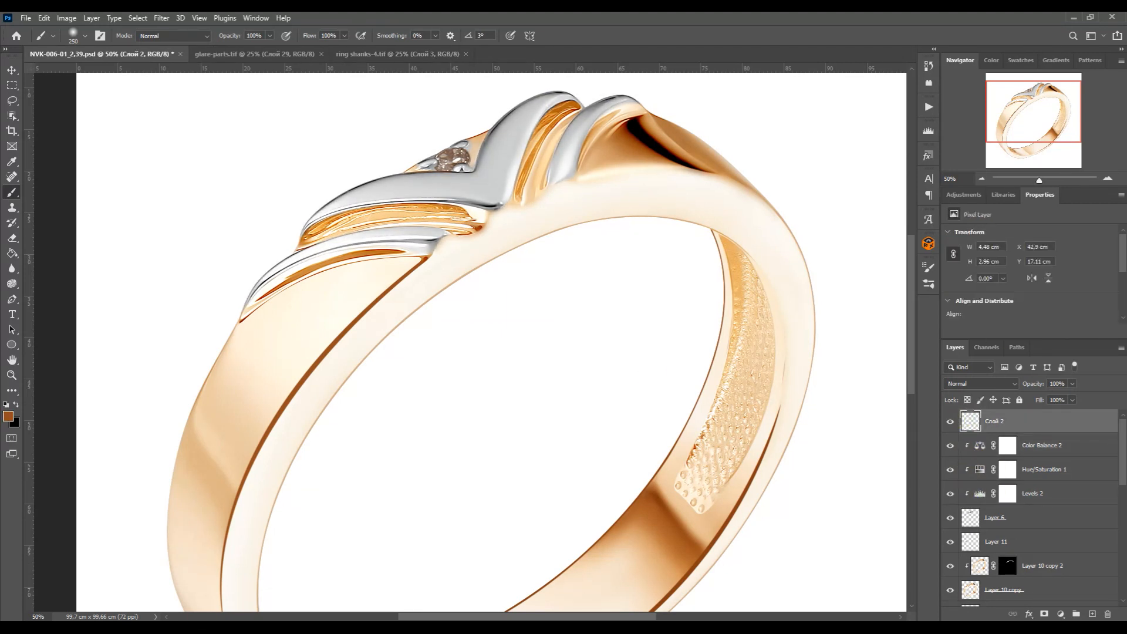
pyautogui.doubleClick(679, 219)
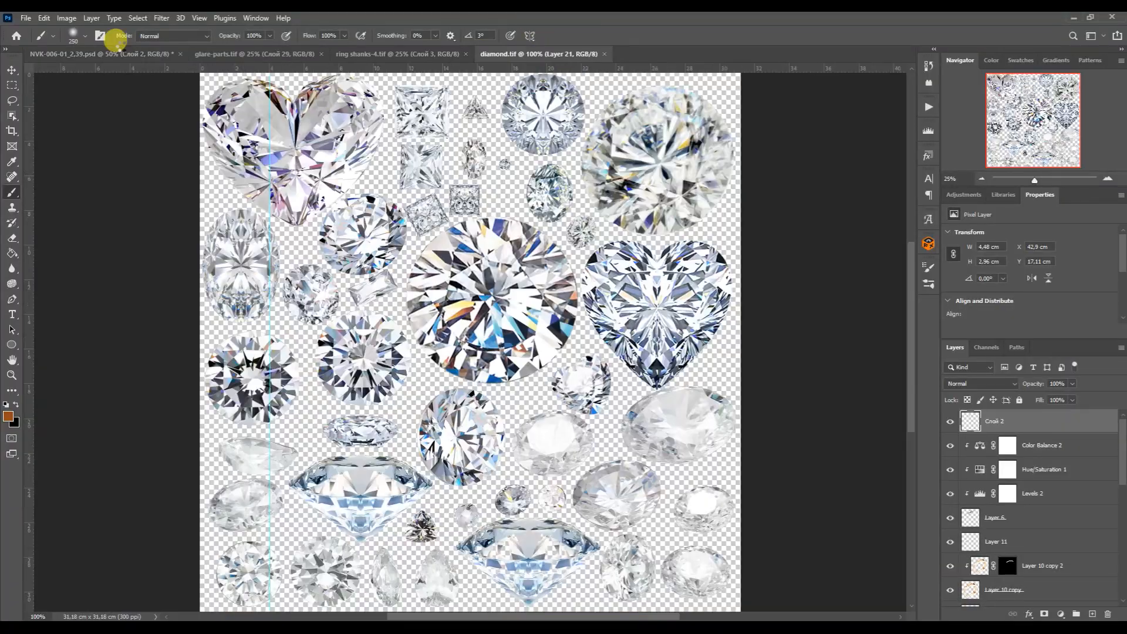
pyautogui.moveTo(438, 394); pyautogui.dragTo(395, 307)
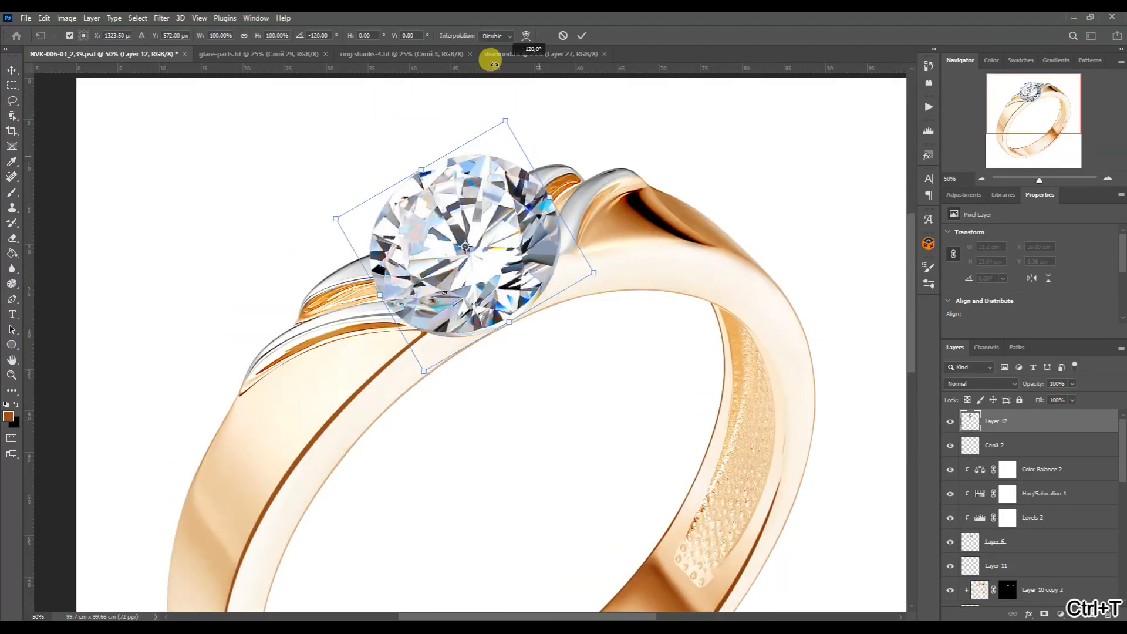
# Shrink and distort the diamond to fit the stone setting, and clip it to Слой 2.
pyautogui.scroll(3, 558, 521)
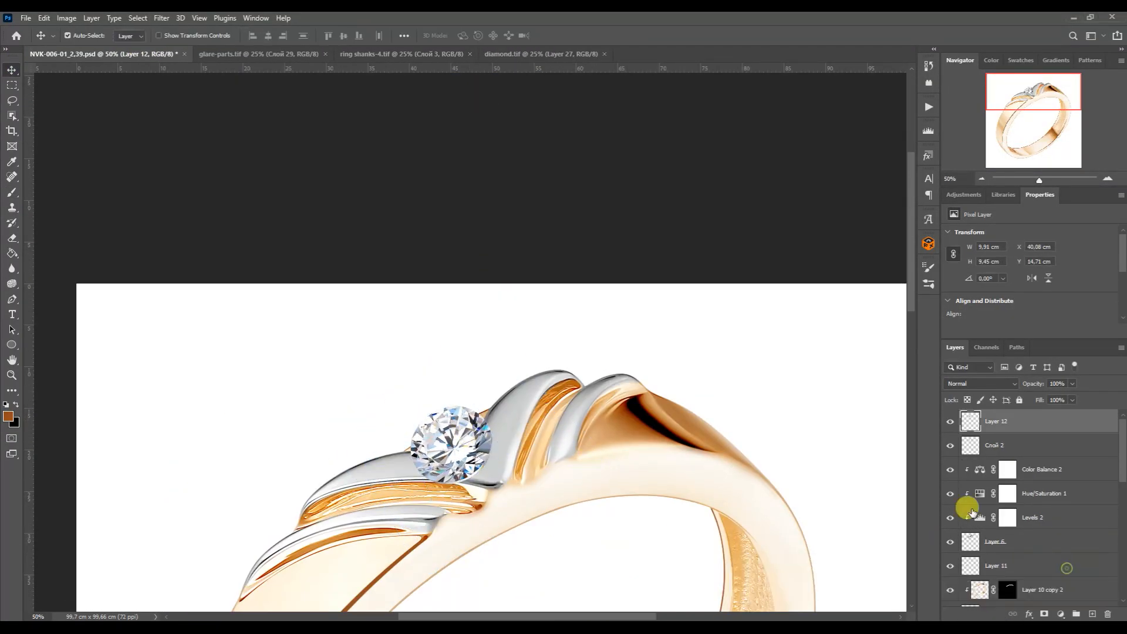
pyautogui.click(1107, 179)
pyautogui.click(1107, 179)
pyautogui.click(1107, 179)
pyautogui.moveTo(561, 439); pyautogui.dragTo(582, 434)
pyautogui.moveTo(654, 544); pyautogui.dragTo(638, 561)
pyautogui.moveTo(611, 540); pyautogui.dragTo(594, 514)
pyautogui.moveTo(572, 441); pyautogui.dragTo(583, 431)
pyautogui.moveTo(606, 519); pyautogui.dragTo(600, 523)
pyautogui.moveTo(568, 453); pyautogui.dragTo(569, 473)
pyautogui.press('Return')
pyautogui.hotkey('ctrl', 'alt', 'g')
# Fine-tune the clipped diamond's size and proportions so it fills the setting between the prongs.
pyautogui.hotkey('ctrl', 't')
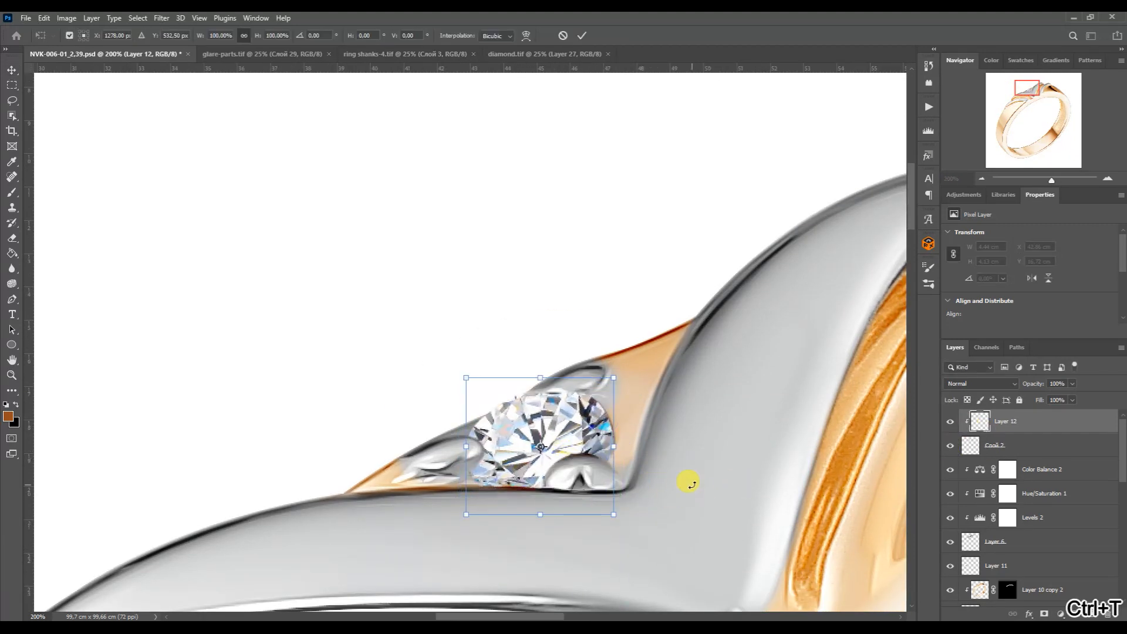
pyautogui.moveTo(612, 508); pyautogui.dragTo(615, 509)
pyautogui.moveTo(540, 510); pyautogui.dragTo(534, 504)
pyautogui.moveTo(613, 439); pyautogui.dragTo(620, 437)
pyautogui.moveTo(543, 372); pyautogui.dragTo(543, 380)
pyautogui.moveTo(618, 378); pyautogui.dragTo(612, 383)
pyautogui.press('Return')
# Group the ring retouch layers, merge a duplicate of the group, and hide the layers between it and the original IMG_9830.JPG.
pyautogui.click(982, 179)
pyautogui.click(982, 179)
pyautogui.click(982, 179)
pyautogui.click(982, 179)
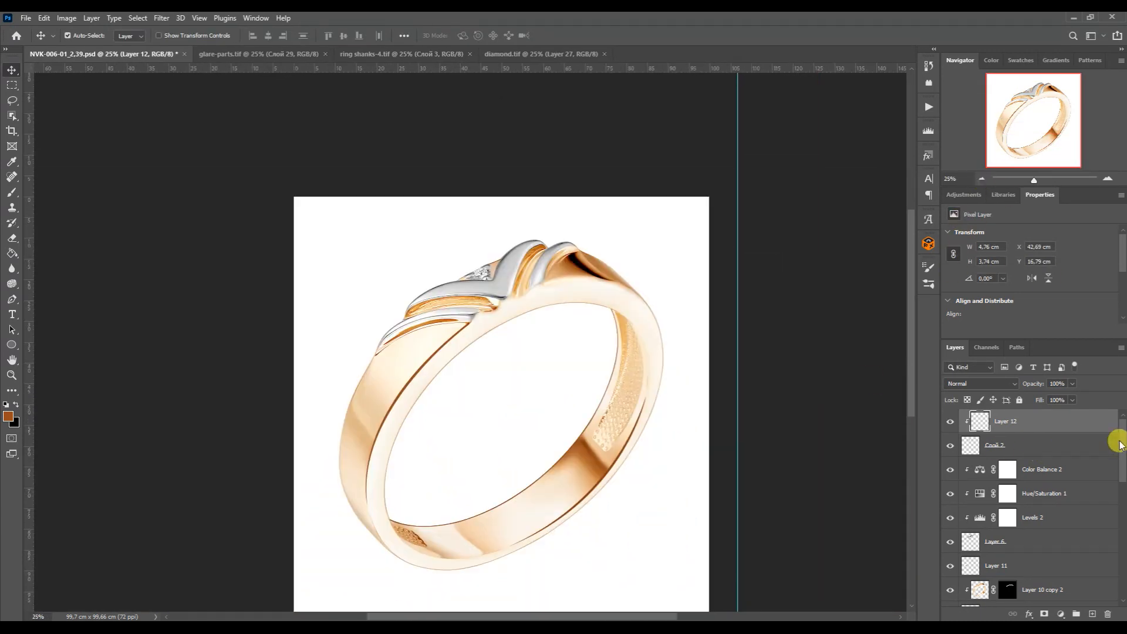
pyautogui.scroll(-8, 1066, 447)
pyautogui.keyDown('shift'); pyautogui.click(1031, 493); pyautogui.keyUp('shift')
pyautogui.hotkey('ctrl', 'g')
pyautogui.hotkey('ctrl', 'j')
pyautogui.hotkey('ctrl', 'e')
pyautogui.moveTo(950, 460); pyautogui.dragTo(950, 508)
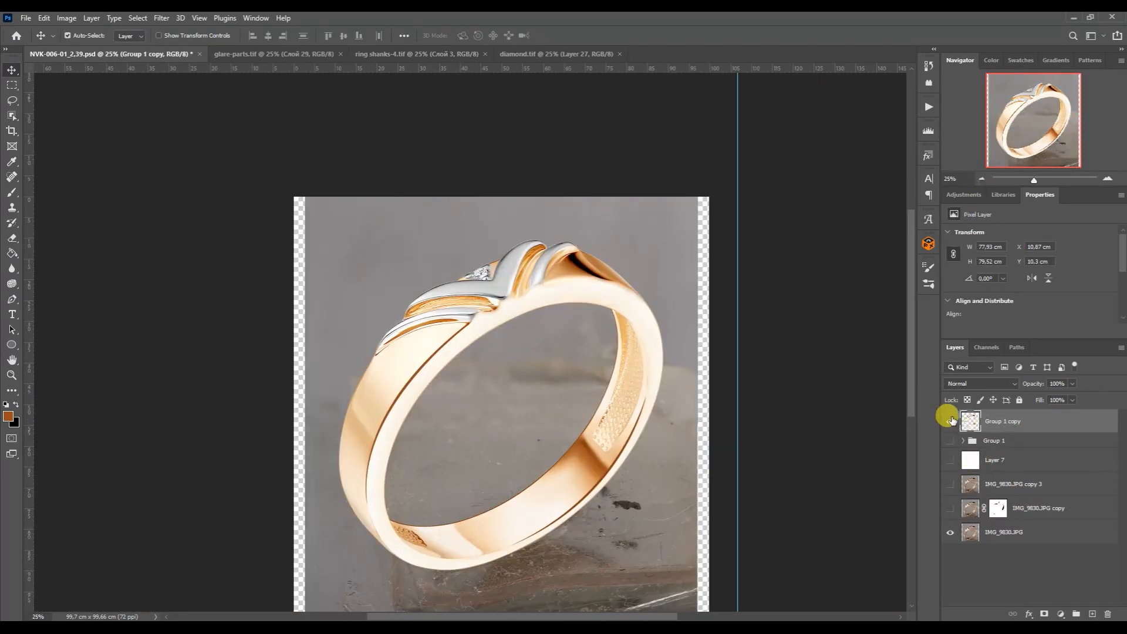
# Duplicate the merged ring layer, clip the copy to it, run a recorded action on the copy, and merge both layers.
pyautogui.hotkey('ctrl', 'j')
pyautogui.keyDown('alt'); pyautogui.click(968, 432); pyautogui.keyUp('alt')
pyautogui.click(929, 107)
pyautogui.click(855, 493)
pyautogui.click(843, 587)
pyautogui.click(928, 106)
pyautogui.hotkey('ctrl', 'e')
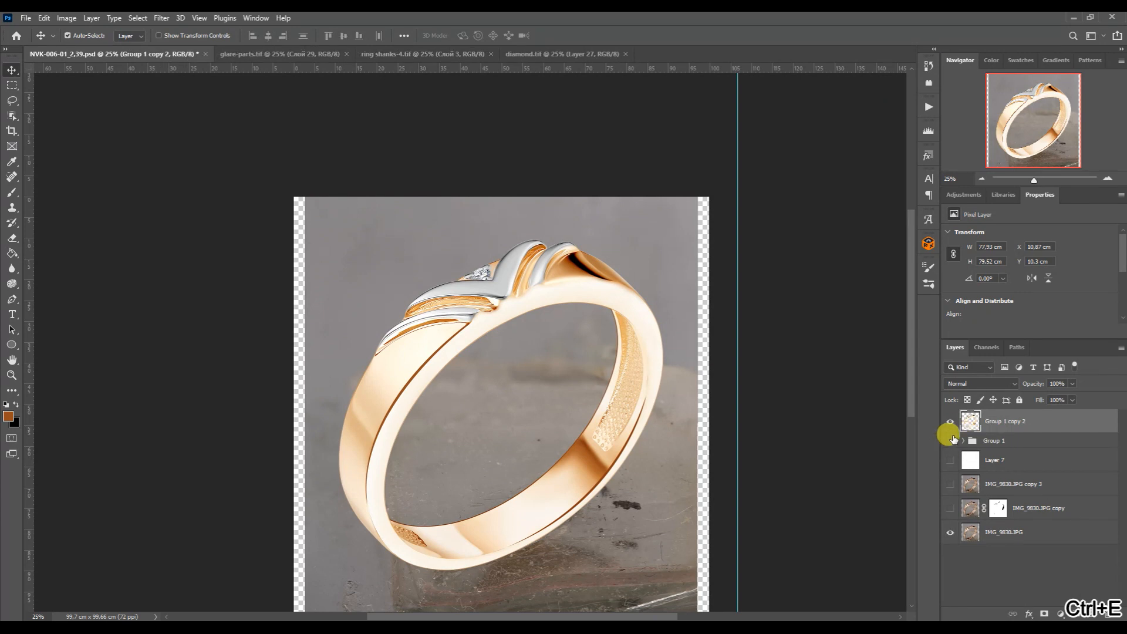
# Compare the merged ring with the original photo, and show and select the white Layer 7 behind it.
pyautogui.click(950, 421)
pyautogui.click(950, 421)
pyautogui.click(950, 422)
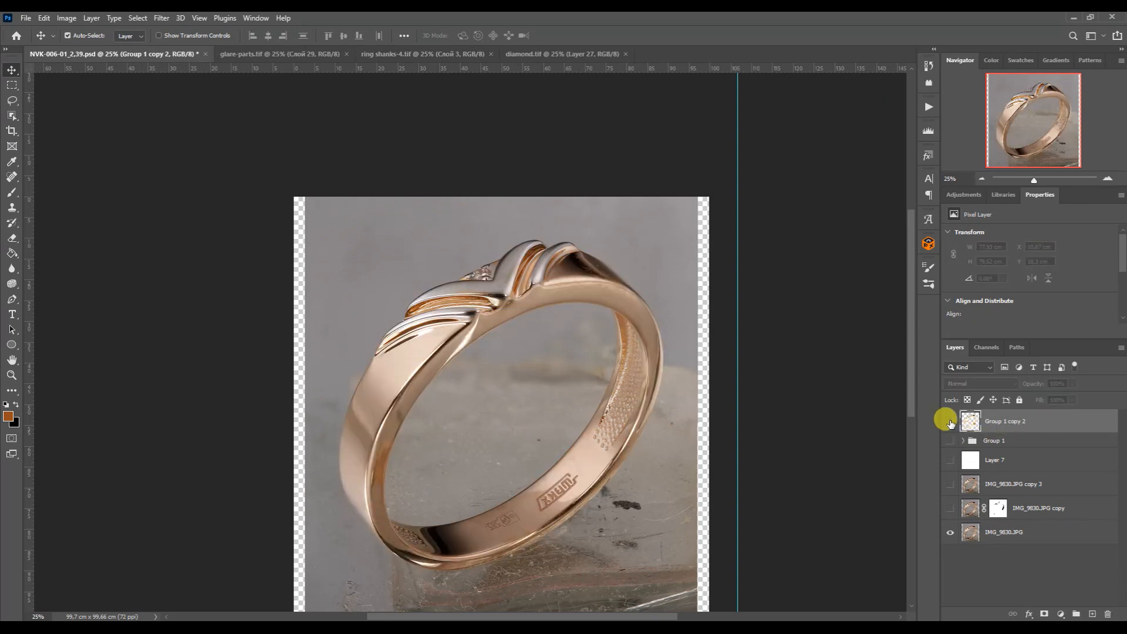
pyautogui.click(950, 422)
pyautogui.click(950, 460)
pyautogui.click(994, 461)
# Place a vertical and a horizontal guide through the canvas centre, and centre the ring on them.
pyautogui.hotkey('ctrl', '-')
pyautogui.moveTo(647, 264); pyautogui.dragTo(491, 286)
pyautogui.moveTo(540, 68); pyautogui.dragTo(579, 384)
pyautogui.click(566, 405)
pyautogui.hotkey('ctrl', 't')
pyautogui.moveTo(553, 419); pyautogui.dragTo(552, 416)
pyautogui.press('Return')
# Bring a soft diagonal shadow from shadow.tif in above Layer 7 and transform it to fit beneath the ring's lower edge.
pyautogui.click(375, 493)
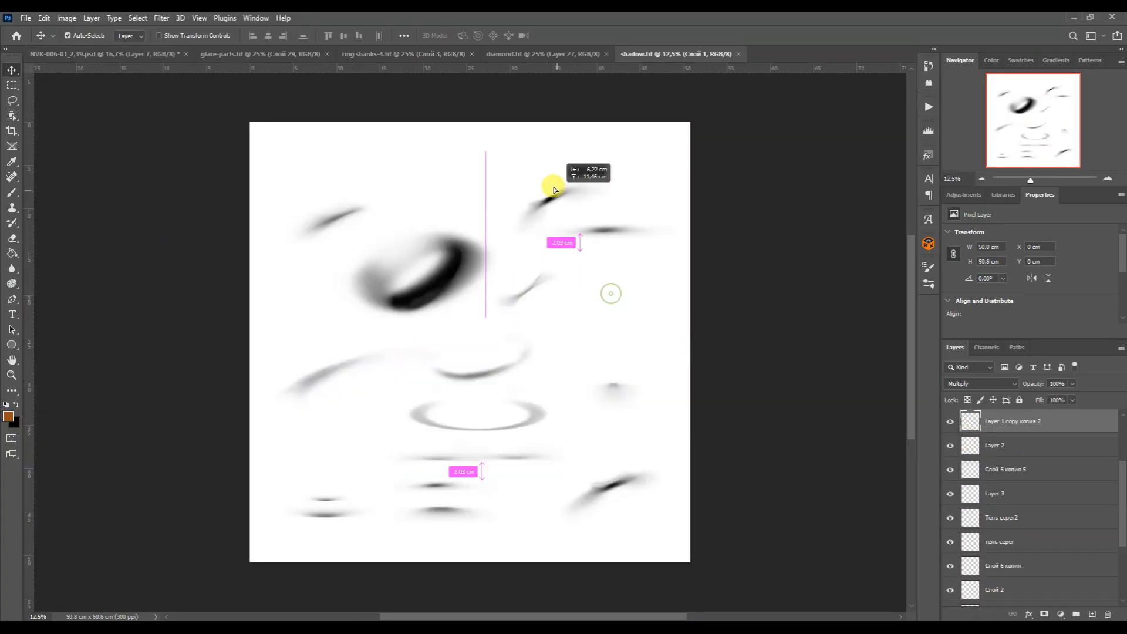
pyautogui.moveTo(551, 184); pyautogui.dragTo(558, 465)
pyautogui.hotkey('ctrl', 't')
pyautogui.moveTo(642, 495); pyautogui.dragTo(564, 479)
pyautogui.press('Return')
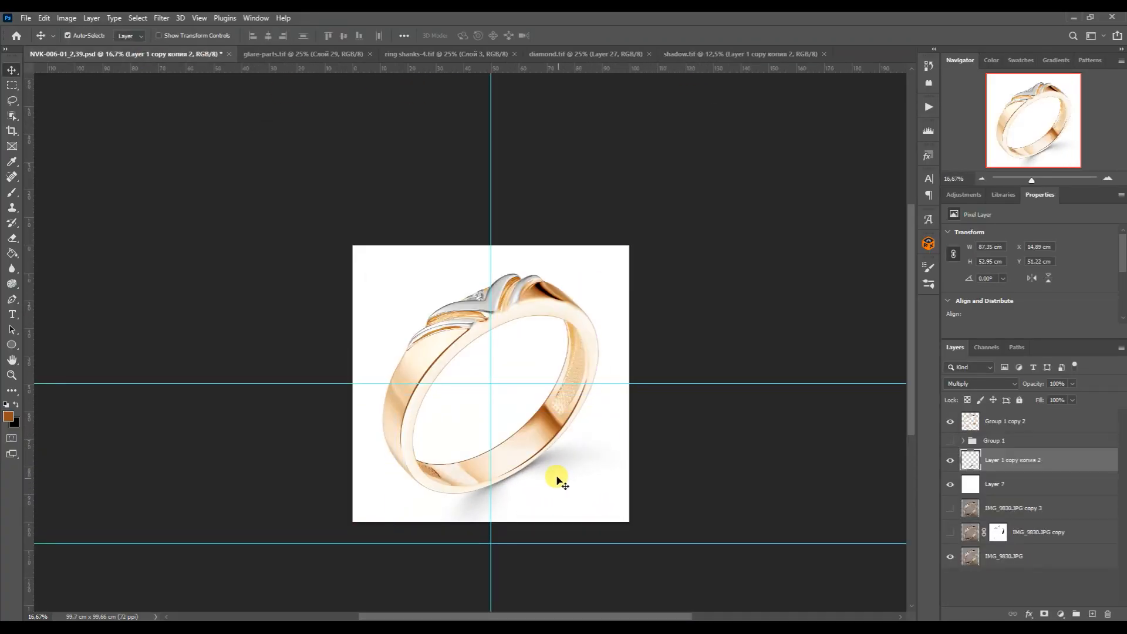
# Group the layers from Group 1 copy 2 down to Layer 7, and hide the group to compare with the original photo.
pyautogui.click(1108, 179)
pyautogui.click(979, 426)
pyautogui.keyDown('shift'); pyautogui.click(1005, 483); pyautogui.keyUp('shift')
pyautogui.hotkey('ctrl', 'g')
pyautogui.click(950, 417)
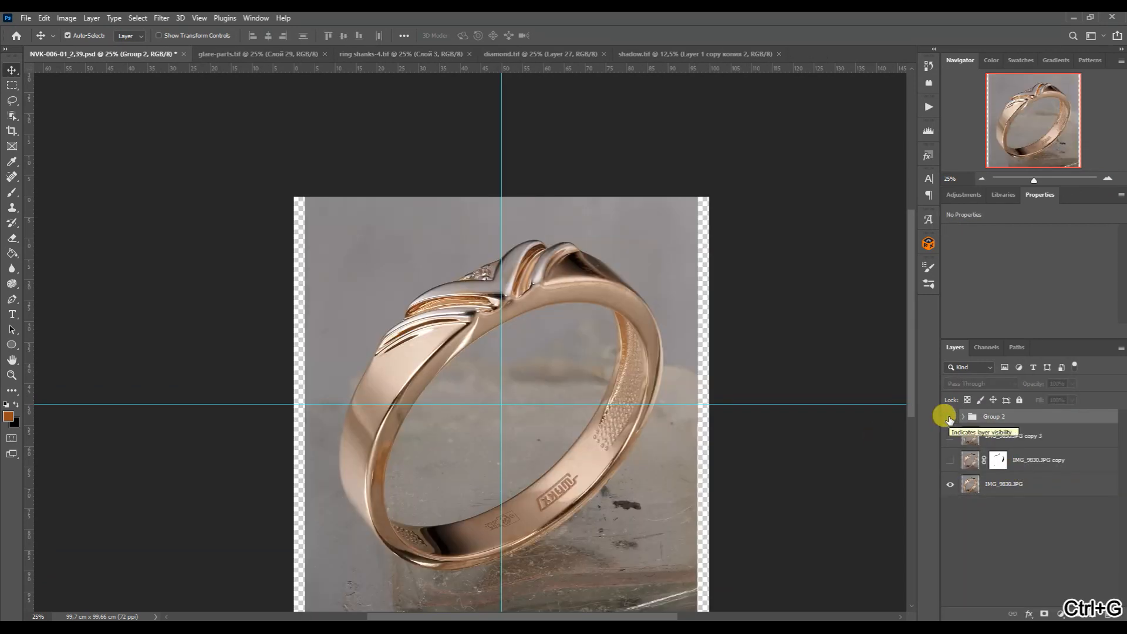